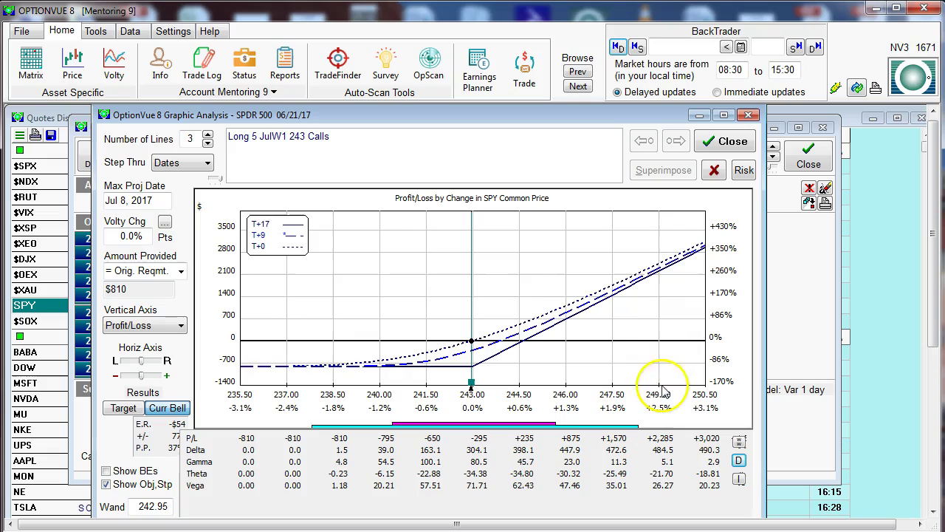
Change the horizontal price axis interval to 2, then restore it to 1.50.
left_click(448, 289)
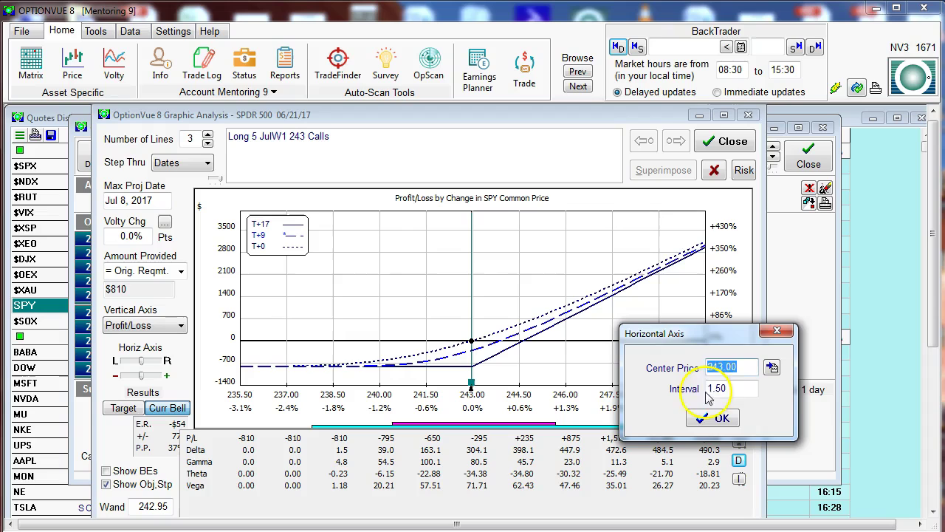
left_click(694, 392)
type("2")
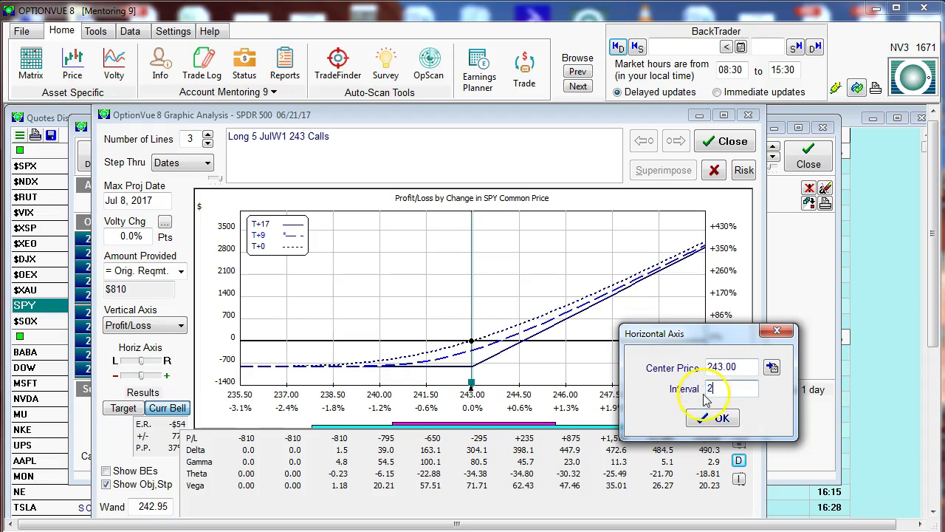
left_click(720, 419)
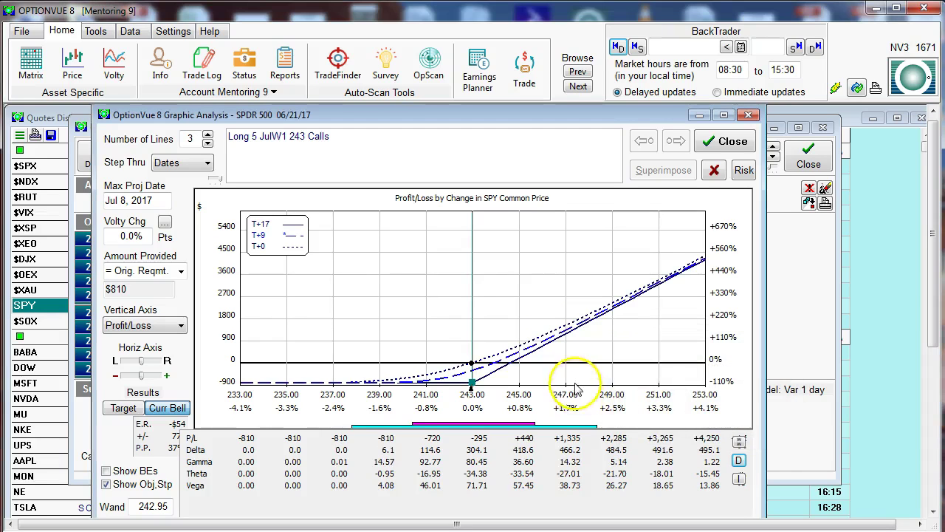
left_click(528, 309)
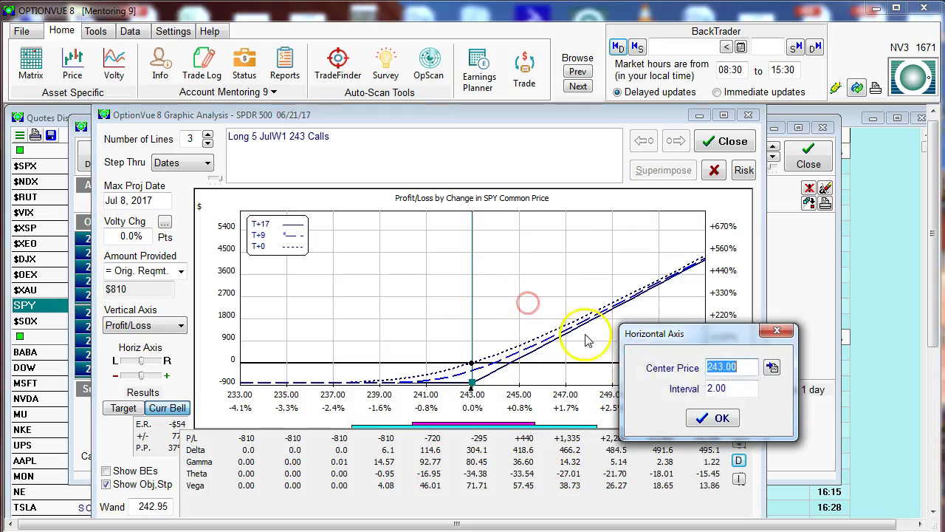
left_click(720, 389)
type("1")
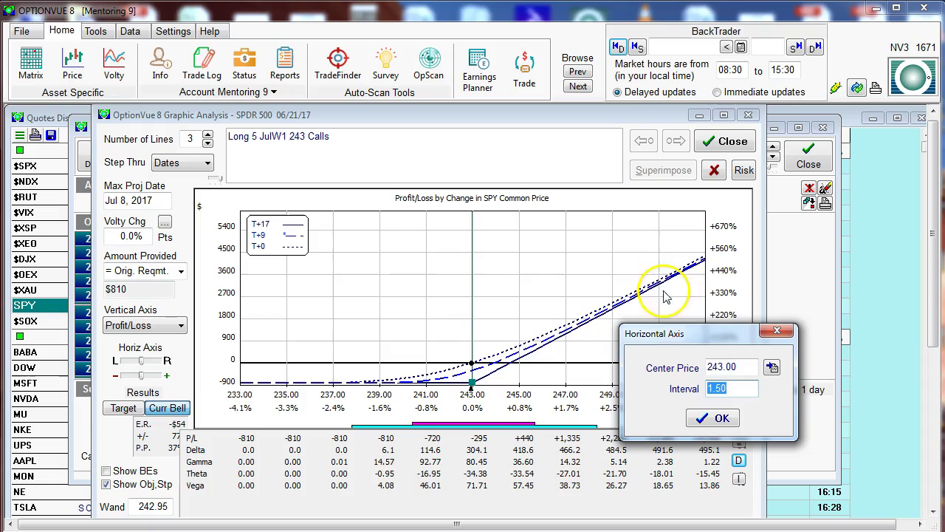
left_click(710, 419)
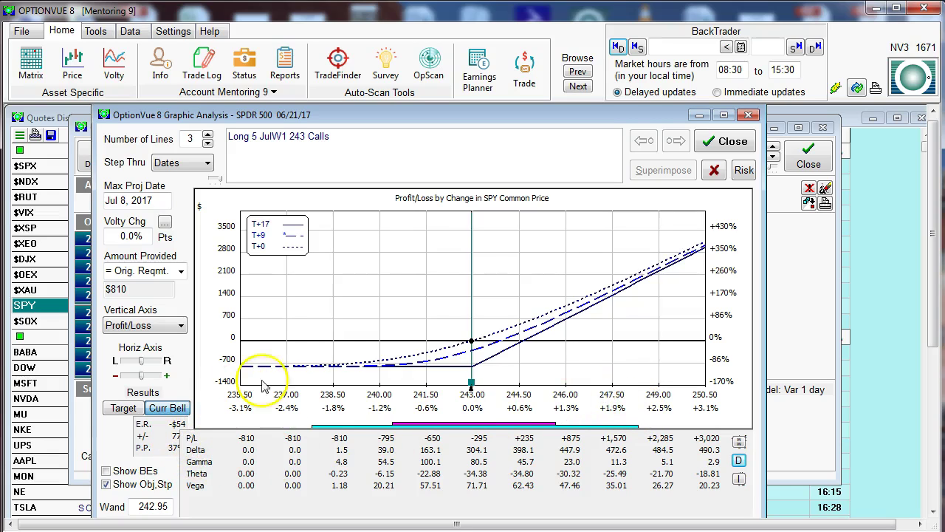
Maximize the Graphic Analysis window and hide the ribbon menu.
left_click(724, 116)
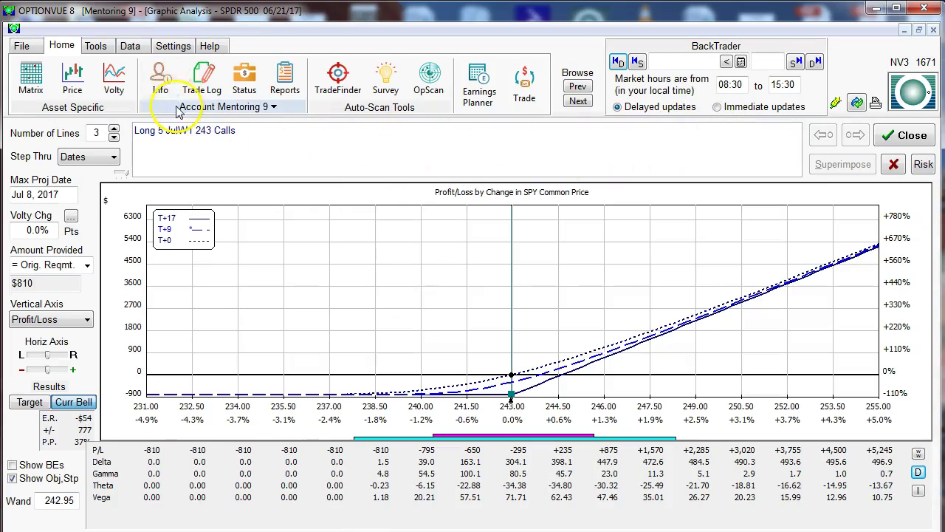
left_click(10, 12)
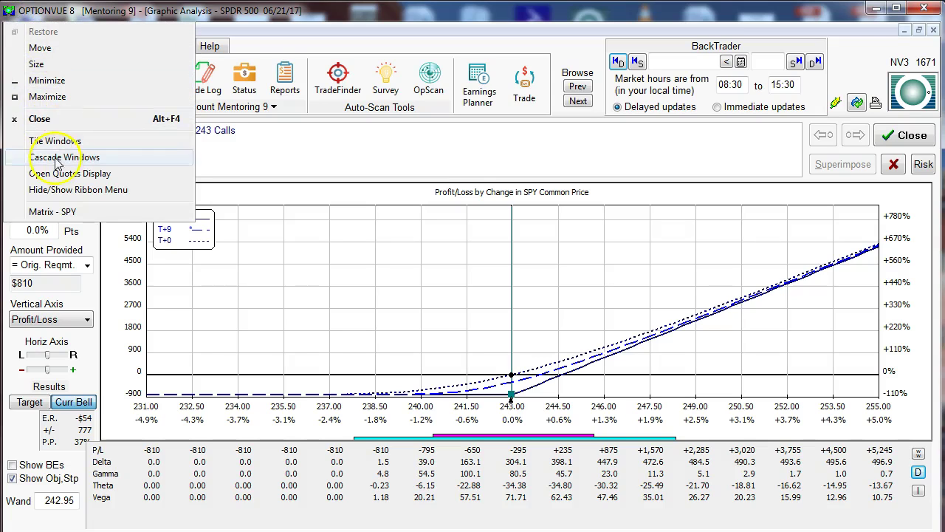
left_click(66, 191)
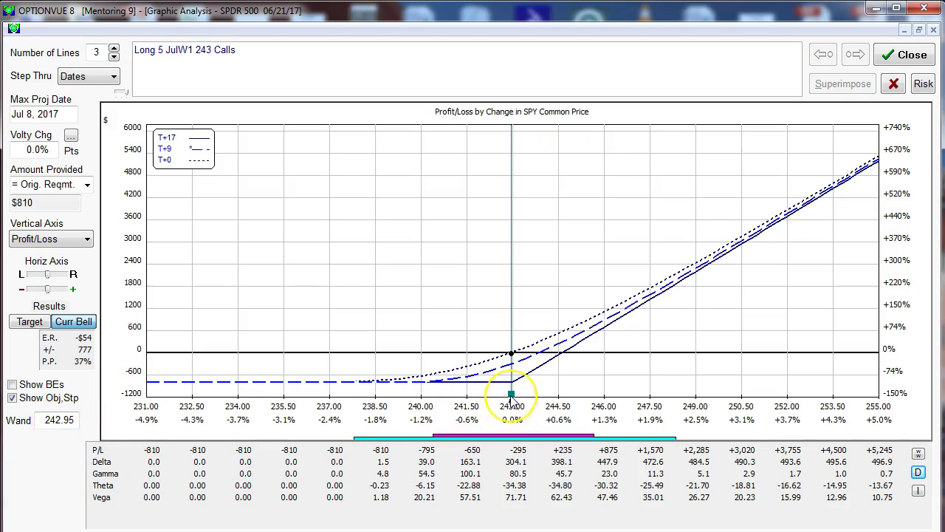
Move the wand lower, turn off Show Obj.Stp, and briefly toggle the breakeven line.
mouse_move(512, 395)
left_mouse_down()
mouse_move(483, 395)
mouse_move(512, 398)
left_mouse_up()
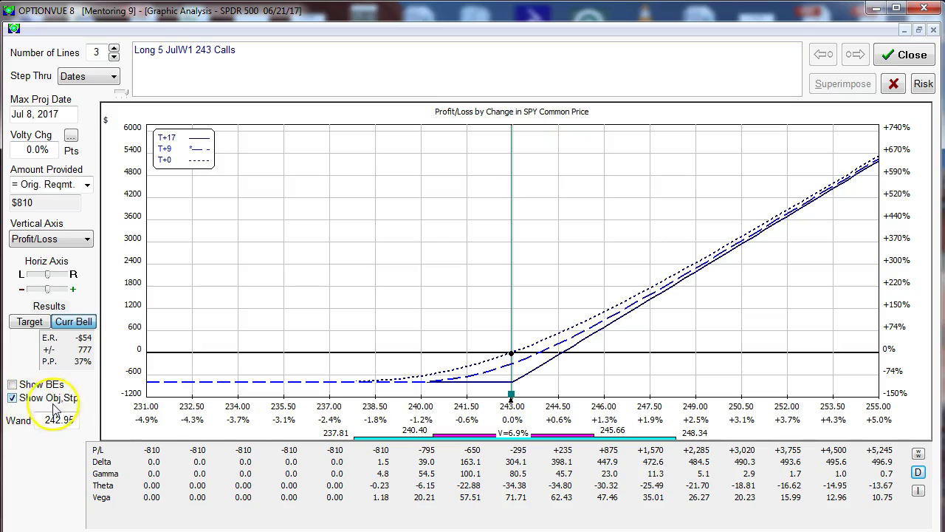
left_click(12, 398)
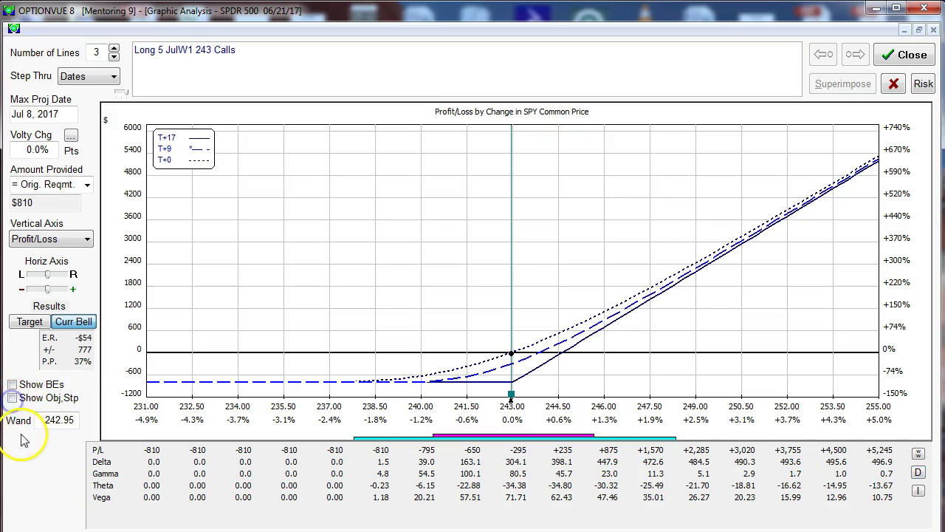
left_click(13, 385)
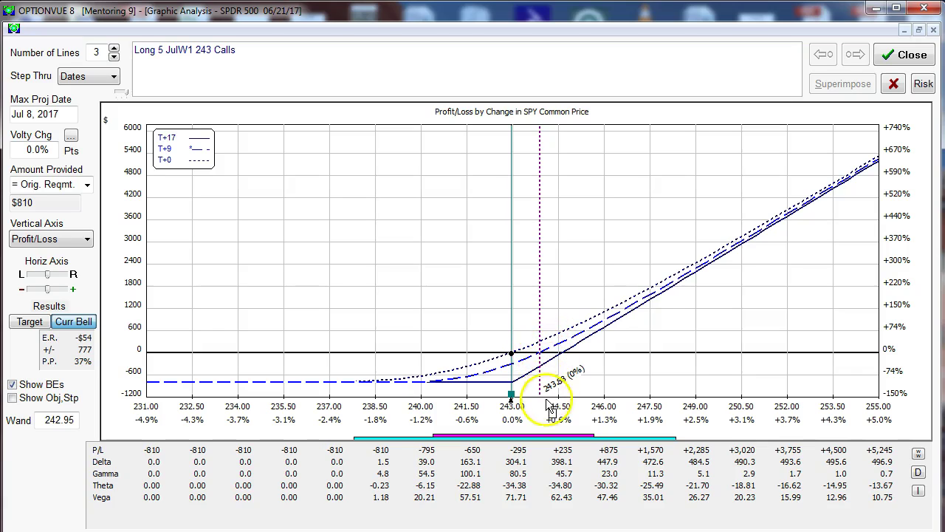
left_click(13, 385)
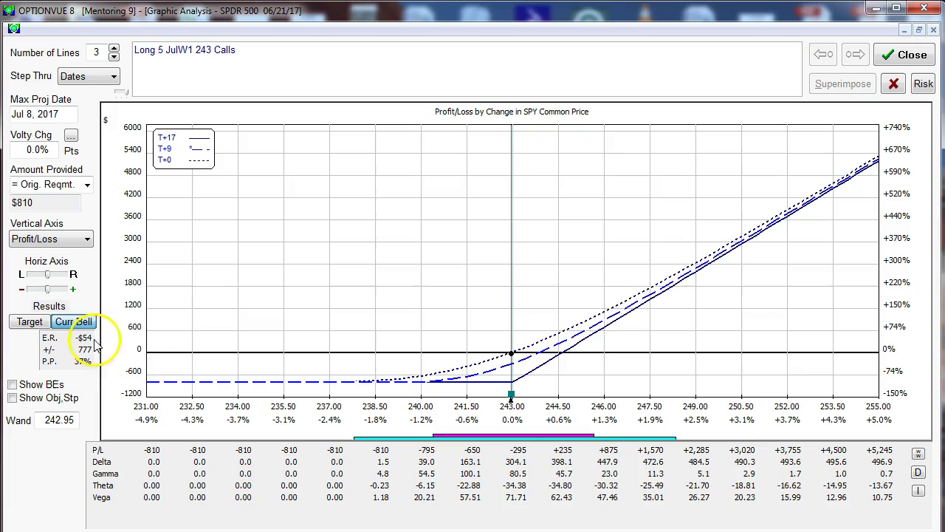
Set the price axis interval to 1 and make T+17 the active curve.
left_click(211, 311)
left_click(715, 388)
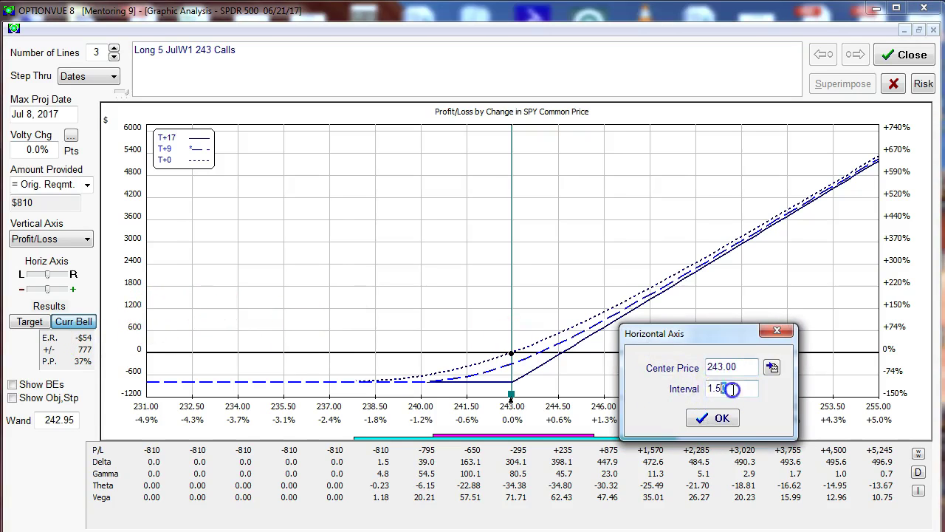
double_click(715, 388)
type("1")
left_click(726, 418)
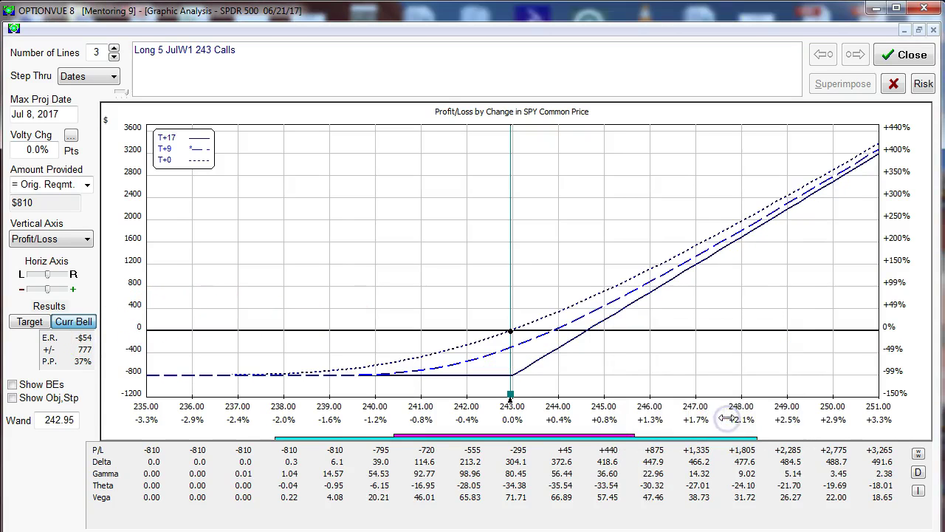
left_click(501, 375)
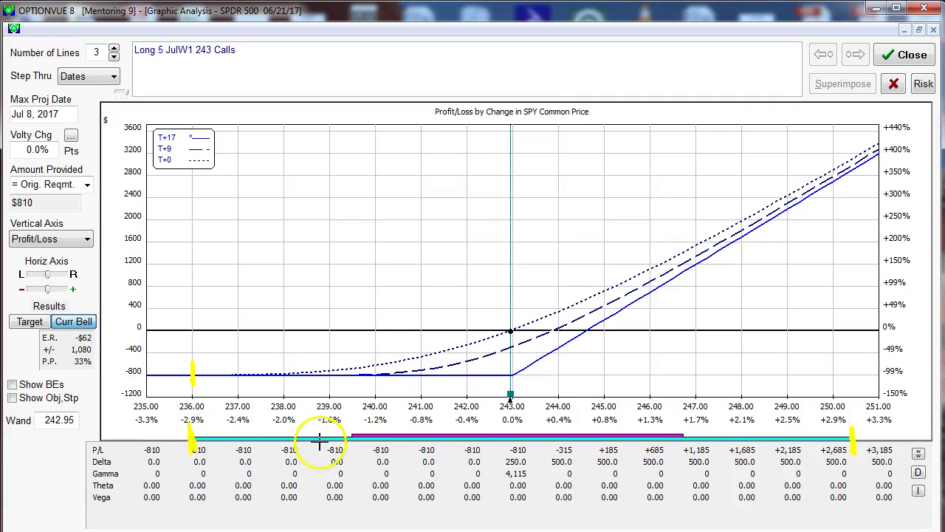
Mark points in yellow along the P/L values row below the chart.
left_click(511, 435)
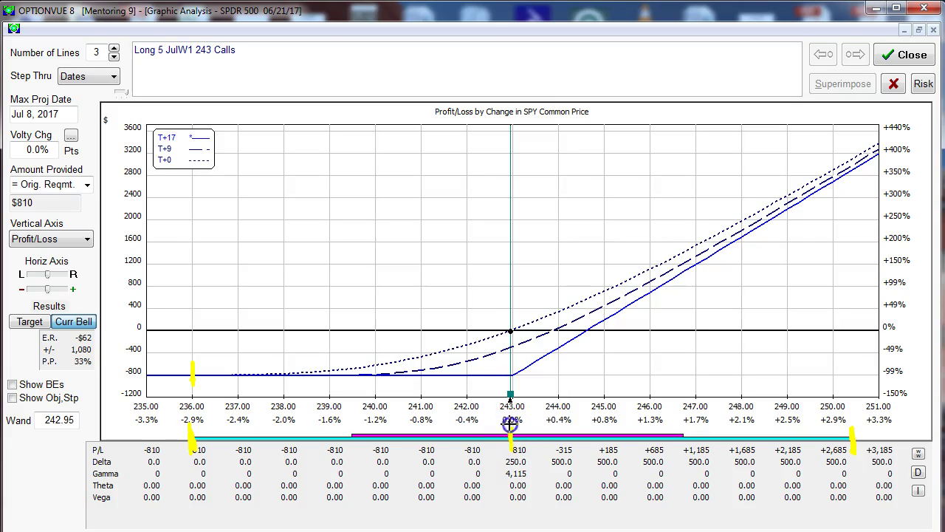
left_click(441, 434)
left_click(583, 430)
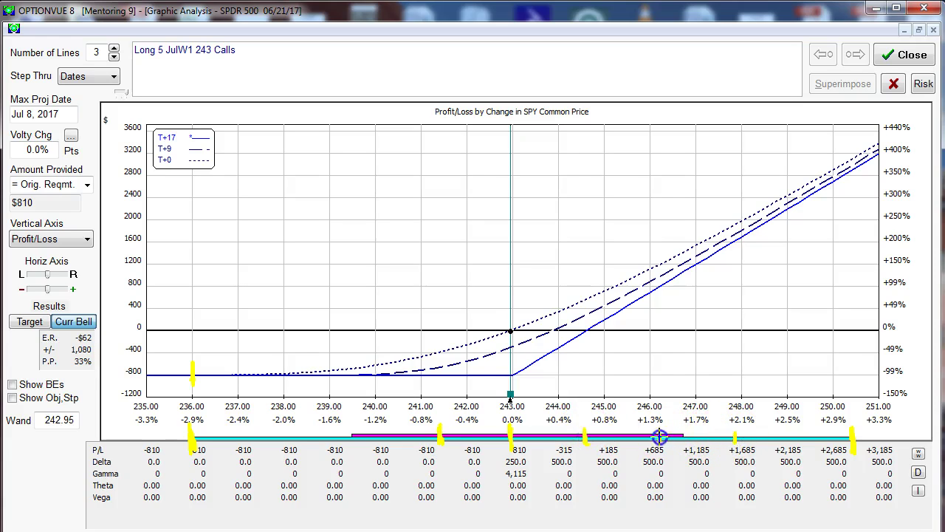
left_click(793, 435)
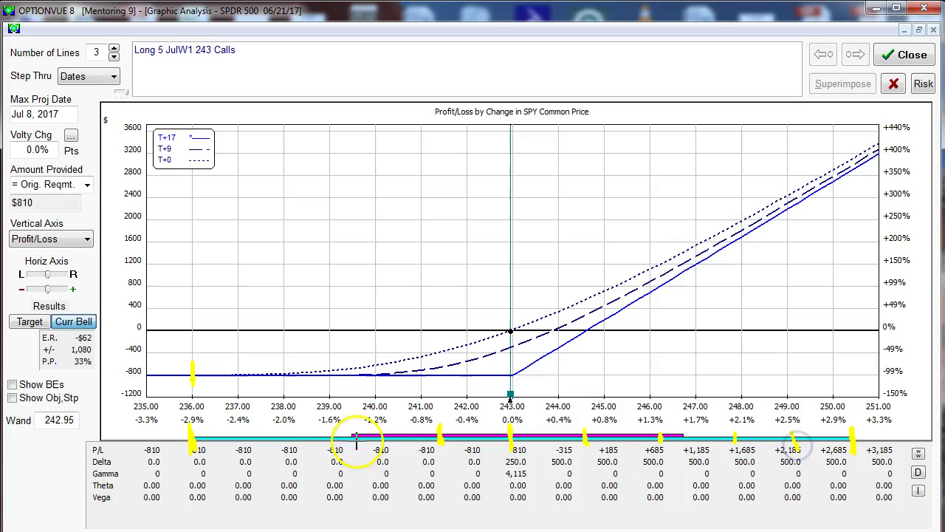
left_click(310, 436)
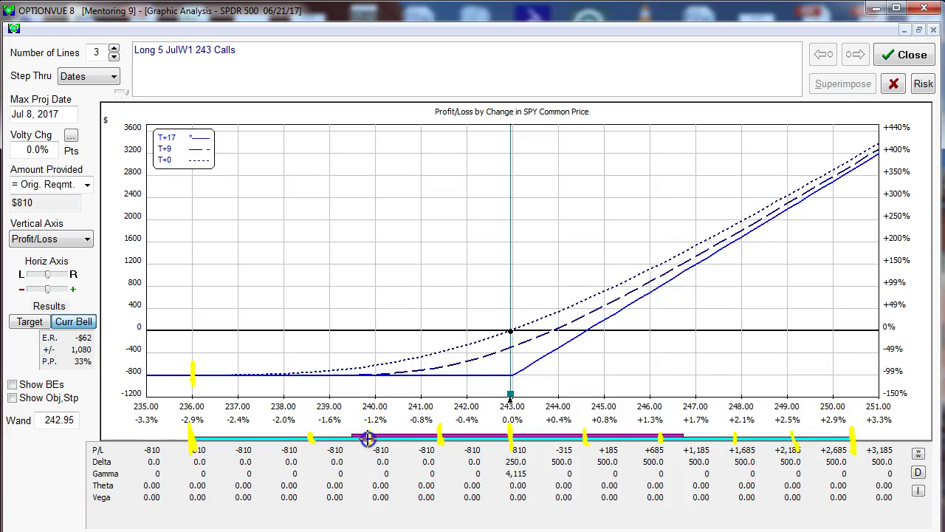
left_click(248, 438)
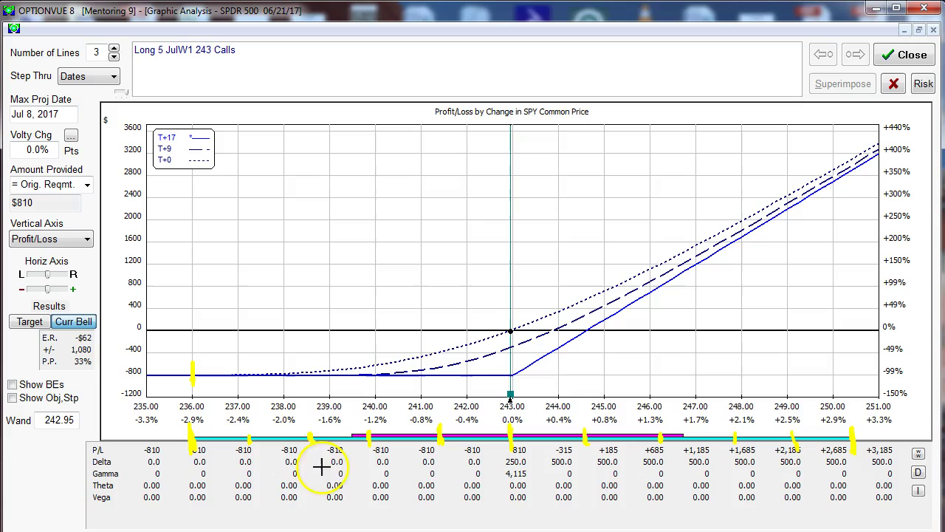
Mark price points along the profit curve, flat at first and then rising.
left_click(245, 380)
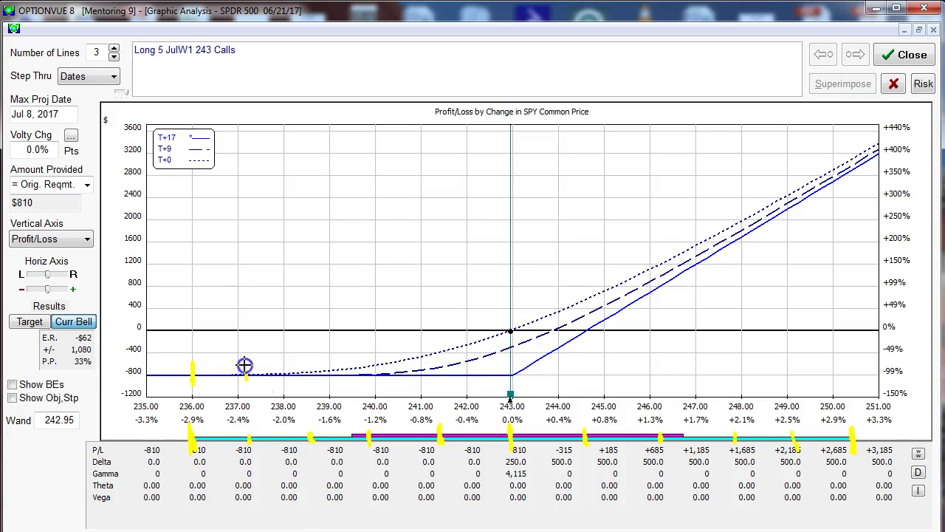
left_click(311, 380)
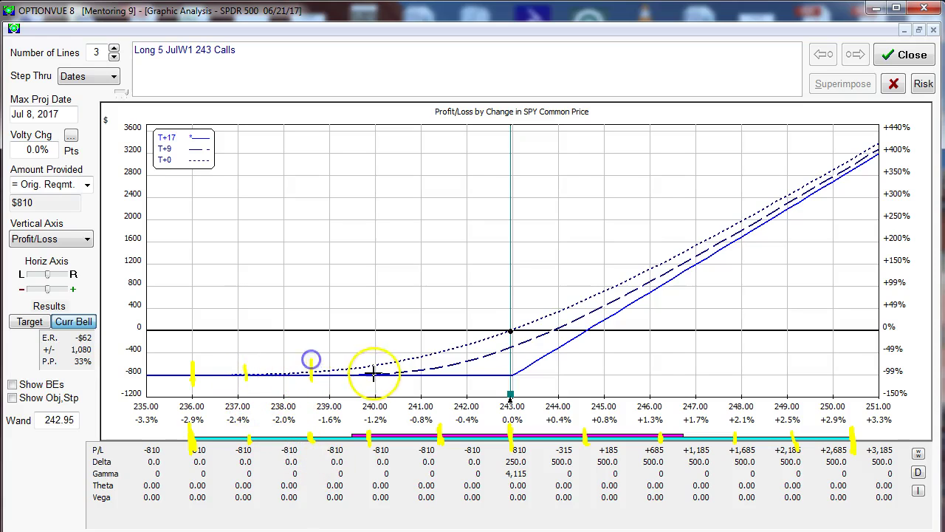
left_click(374, 379)
left_click(439, 378)
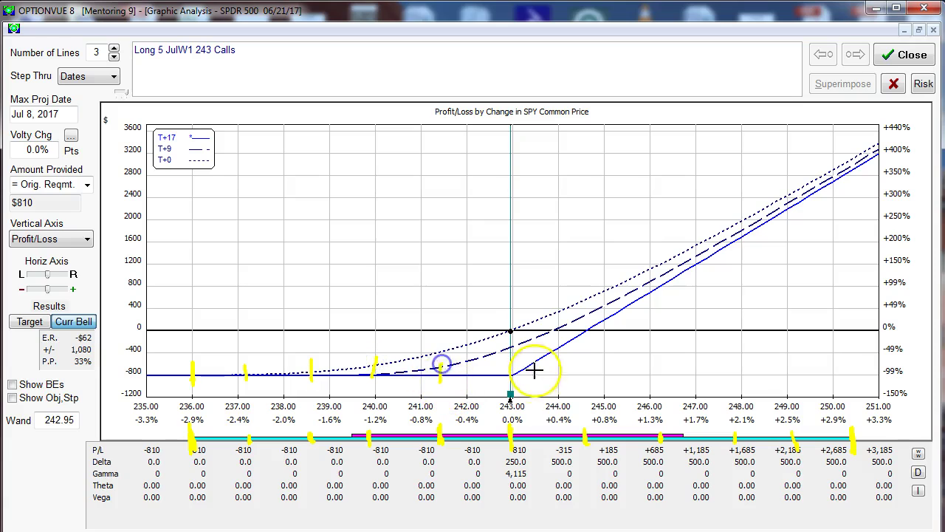
left_click(510, 378)
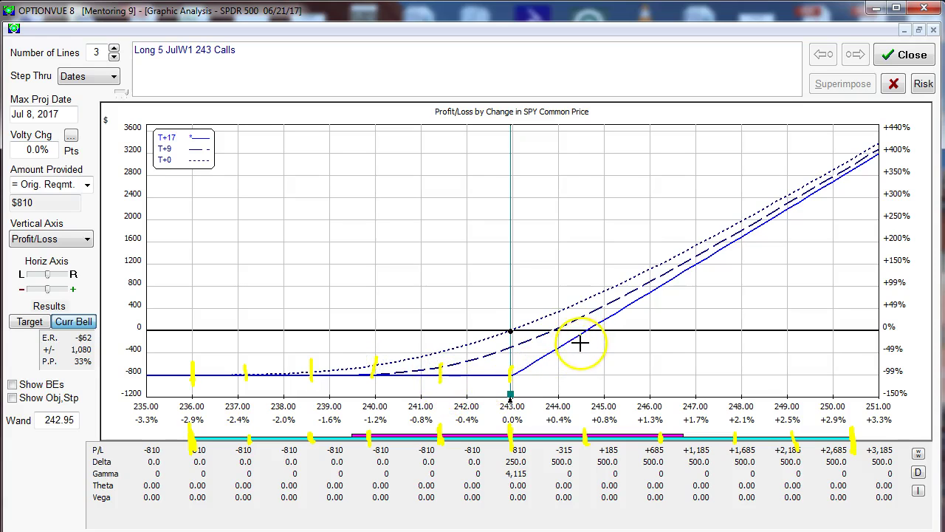
left_click(580, 327)
left_click(650, 302)
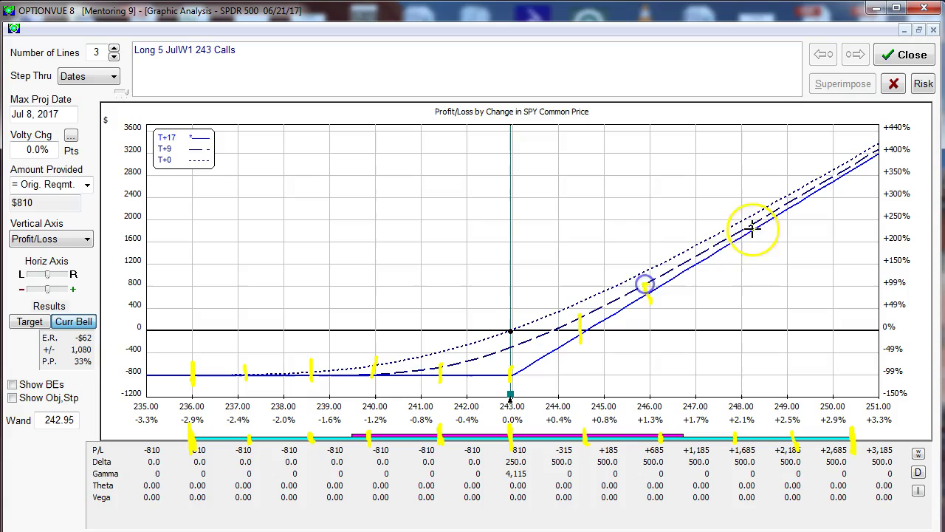
left_click(727, 235)
left_click(786, 213)
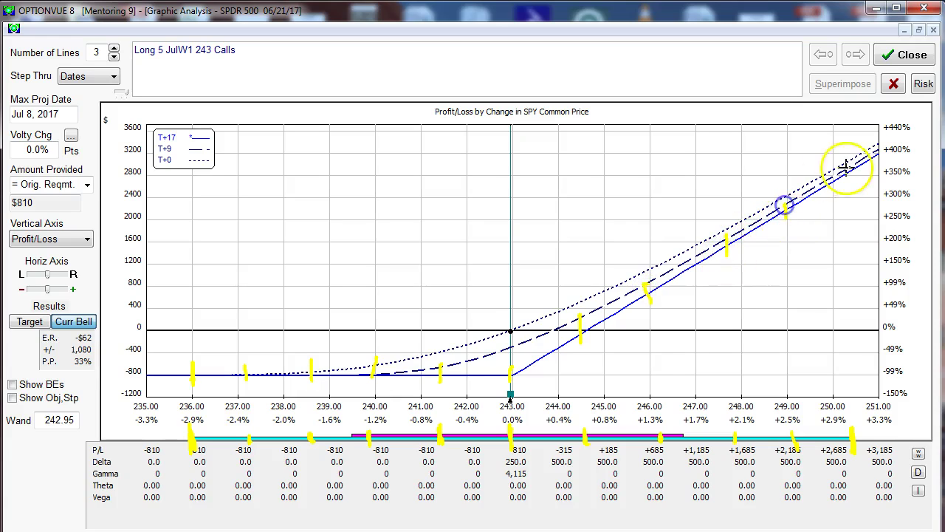
left_click(846, 161)
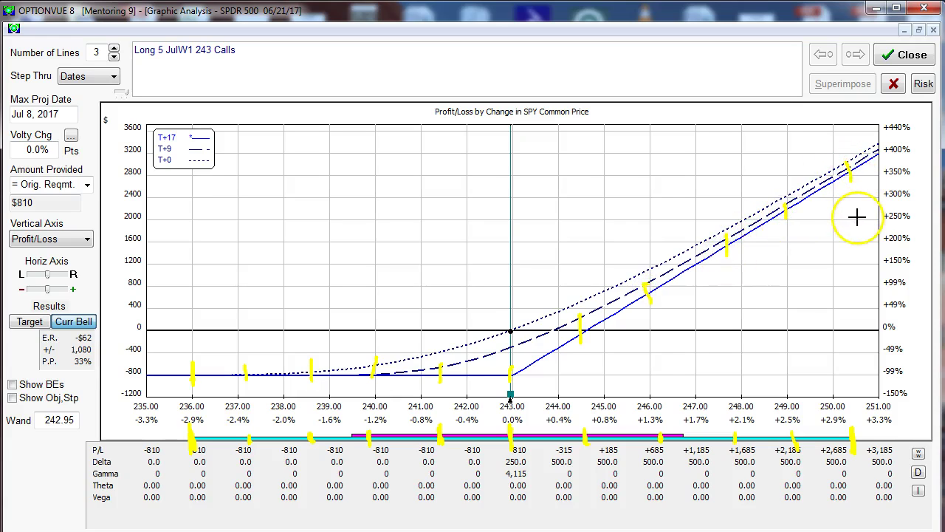
Draw yellow ticks on the curves near 250, 248 and 246.
left_click_drag(858, 195, 864, 214)
left_click_drag(792, 244, 798, 257)
left_click_drag(741, 282, 747, 315)
left_click_drag(654, 325, 665, 339)
left_click_drag(588, 360, 591, 376)
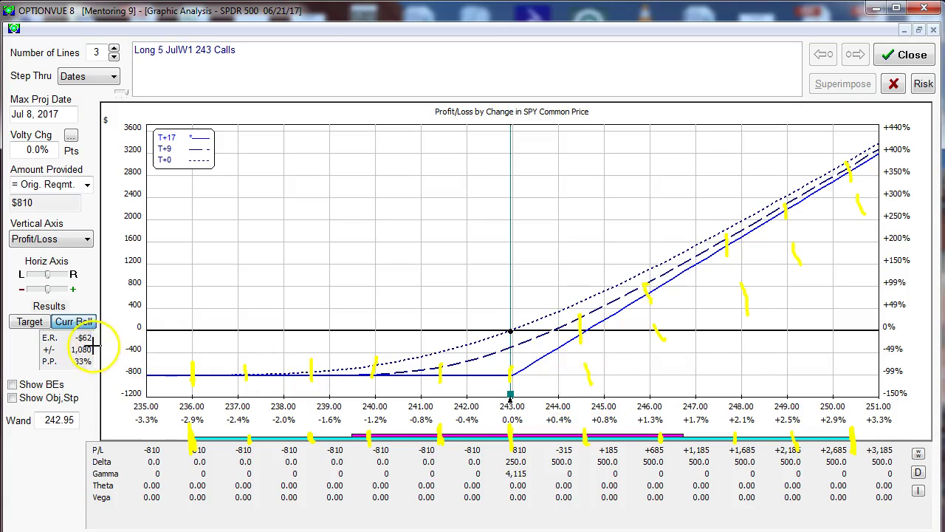
Underline the ±1,080 and -$62 expected return results, then clear the drawing.
left_click_drag(83, 346, 100, 344)
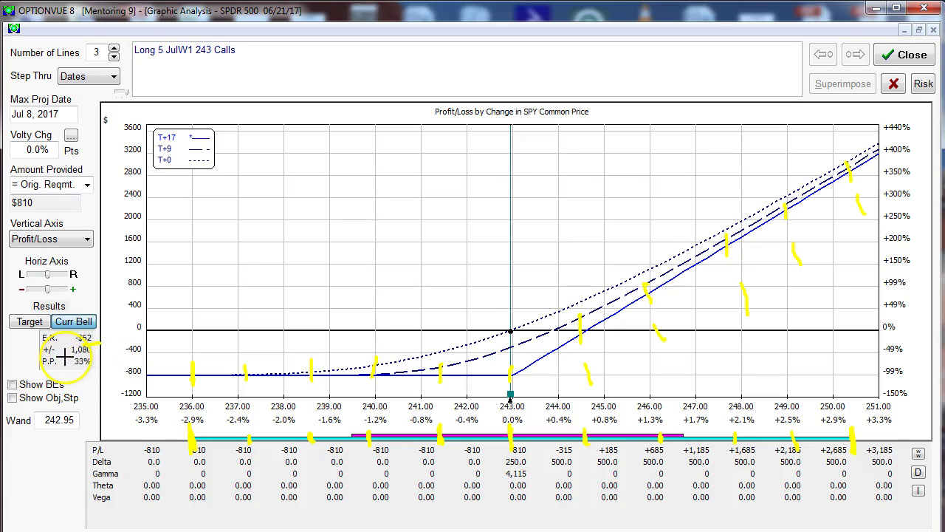
left_click_drag(66, 355, 100, 353)
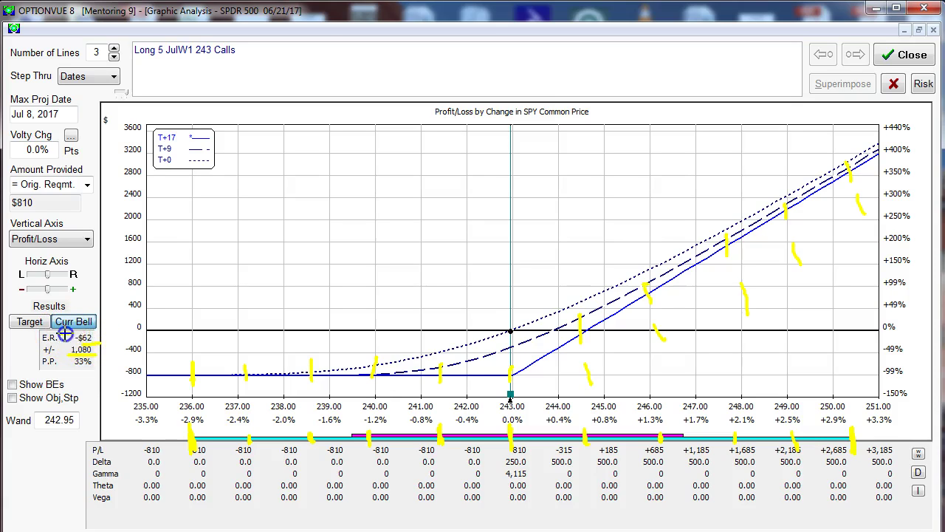
left_click_drag(64, 335, 102, 334)
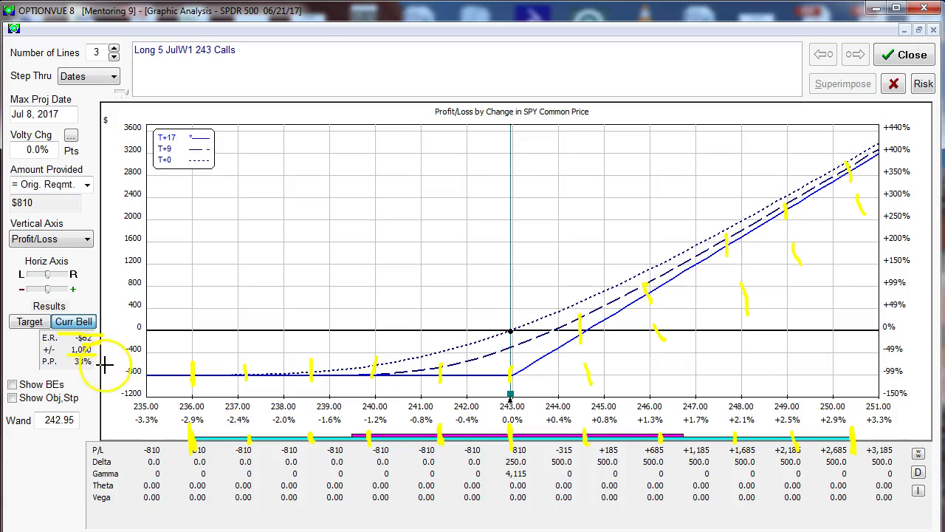
key("e")
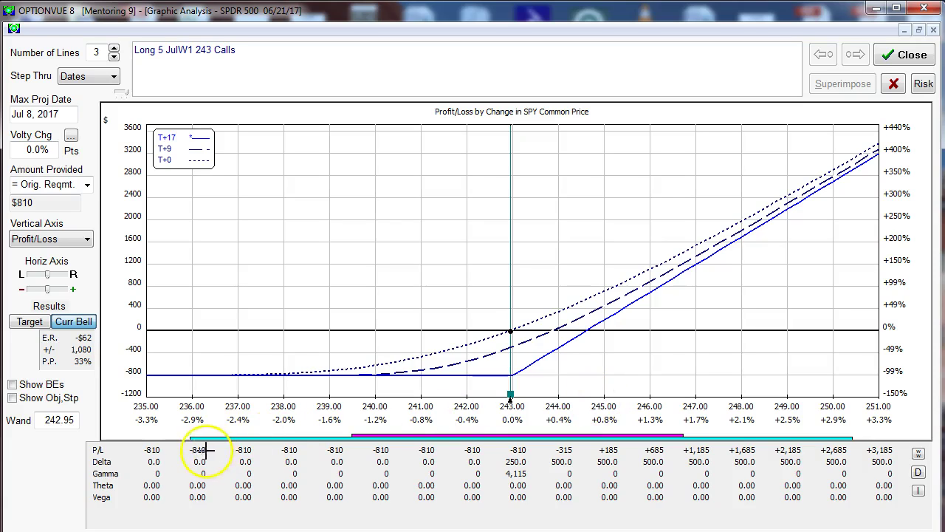
Highlight the P/L row, mark the 244.5 breakeven, and tick profitable prices 245–249.
left_click_drag(191, 446, 856, 439)
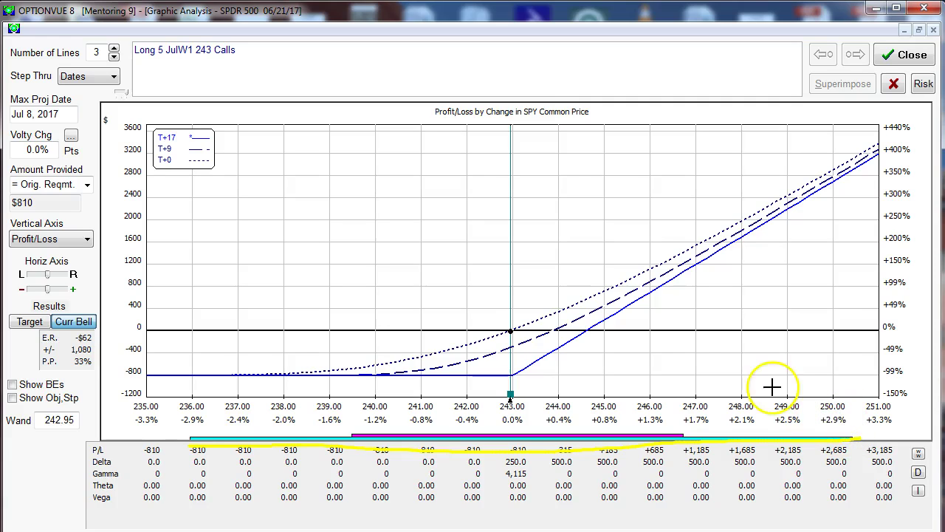
mouse_move(587, 333)
left_mouse_down()
mouse_move(585, 322)
mouse_move(590, 342)
mouse_move(583, 322)
mouse_move(589, 341)
left_mouse_up()
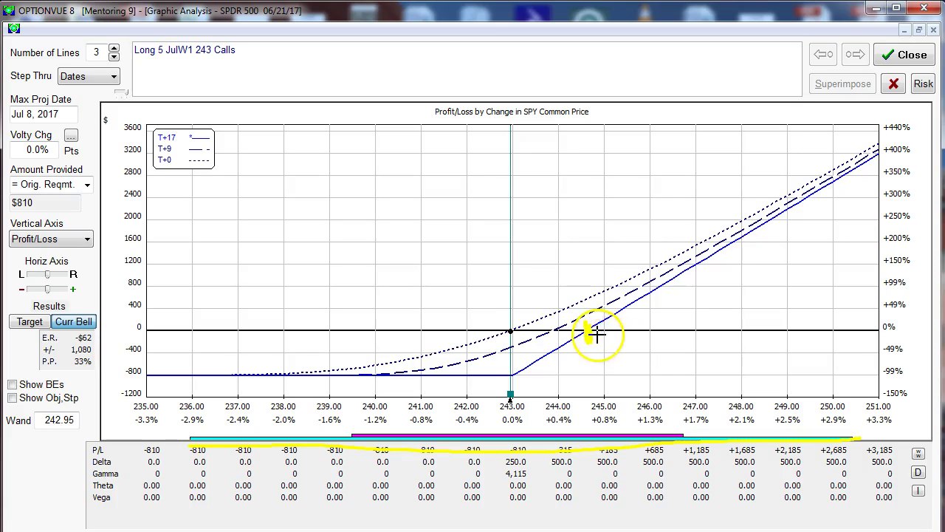
left_click(605, 333)
left_click_drag(606, 323, 607, 334)
left_click_drag(632, 304, 637, 315)
left_click_drag(659, 280, 667, 319)
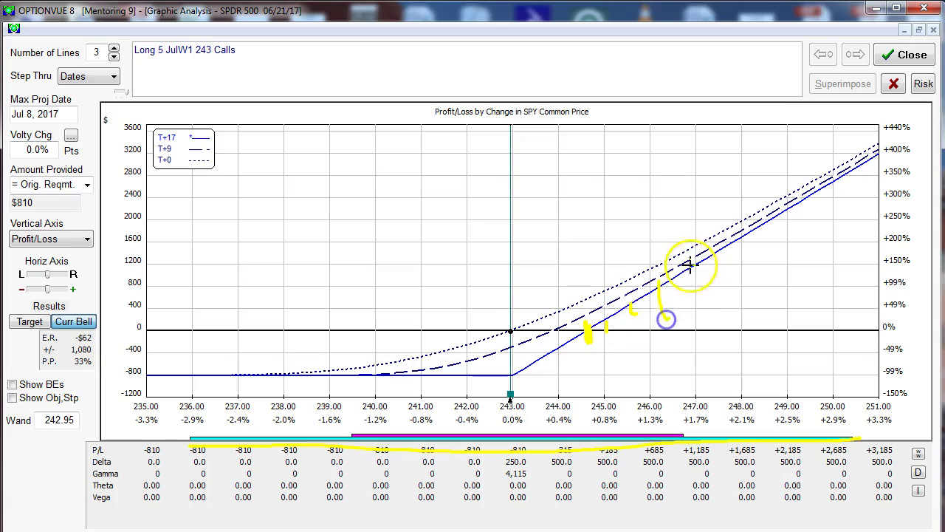
left_click_drag(694, 270, 703, 318)
left_click_drag(722, 257, 734, 306)
left_click_drag(762, 250, 796, 306)
Box the profit zone above breakeven and write 33 above it.
left_click_drag(808, 246, 822, 292)
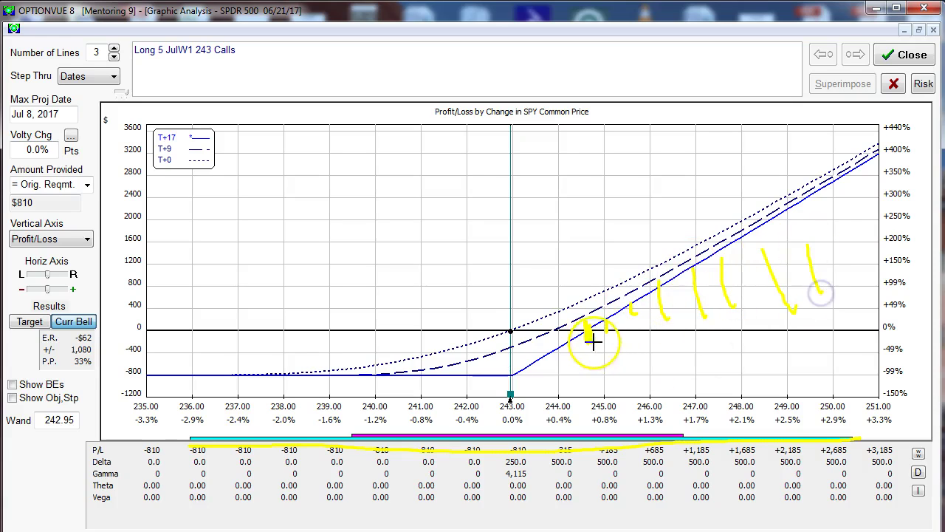
mouse_move(588, 334)
left_mouse_down()
mouse_move(856, 333)
mouse_move(844, 213)
mouse_move(670, 185)
mouse_move(591, 274)
mouse_move(595, 338)
left_mouse_up()
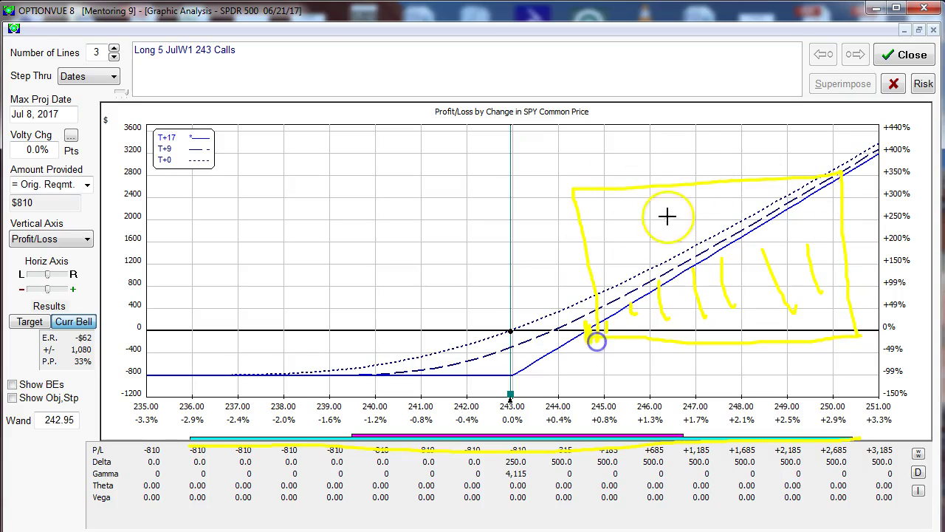
mouse_move(662, 138)
left_mouse_down()
mouse_move(687, 156)
mouse_move(660, 180)
left_mouse_up()
mouse_move(710, 136)
left_mouse_down()
mouse_move(730, 150)
mouse_move(720, 182)
left_mouse_up()
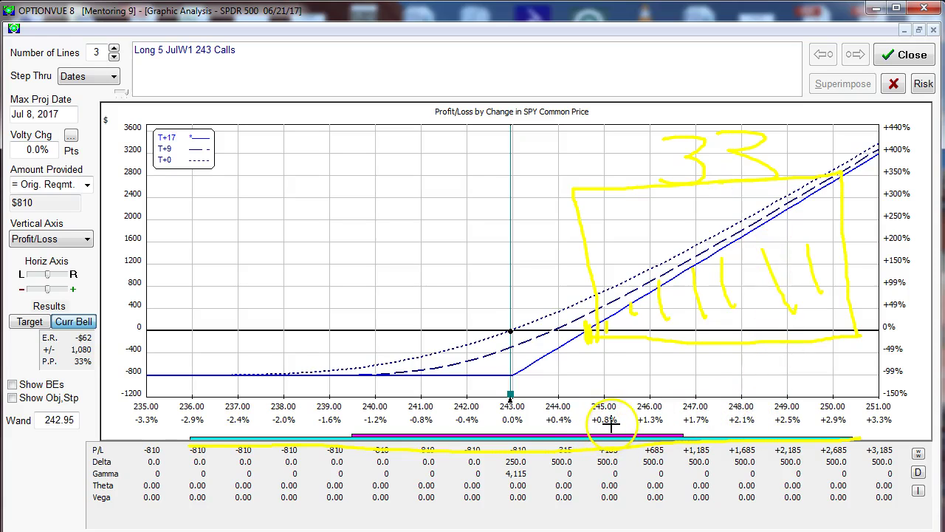
mouse_move(577, 347)
left_mouse_down()
mouse_move(597, 328)
mouse_move(610, 359)
mouse_move(588, 350)
mouse_move(582, 192)
mouse_move(188, 179)
mouse_move(185, 362)
mouse_move(394, 363)
mouse_move(591, 347)
left_mouse_up()
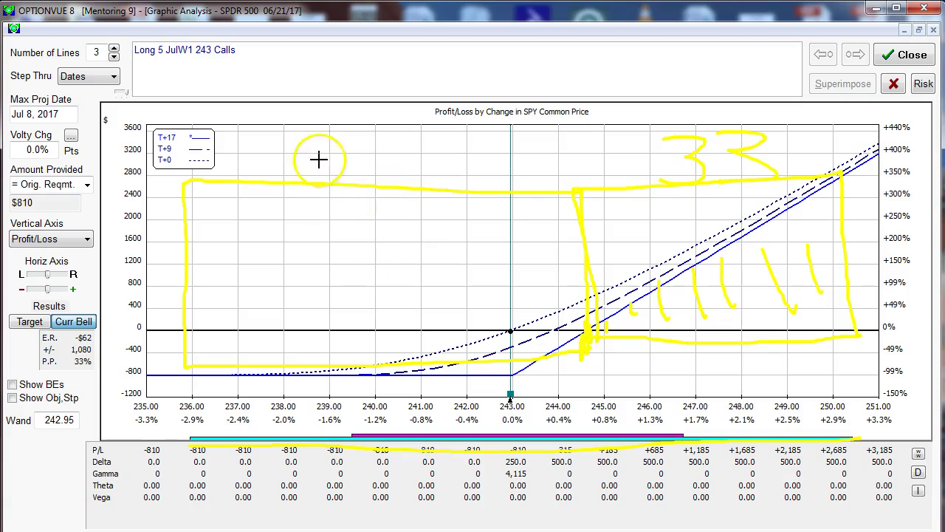
Label the losing zone 66% and underline the label.
left_click_drag(315, 205, 308, 248)
left_click_drag(367, 204, 353, 255)
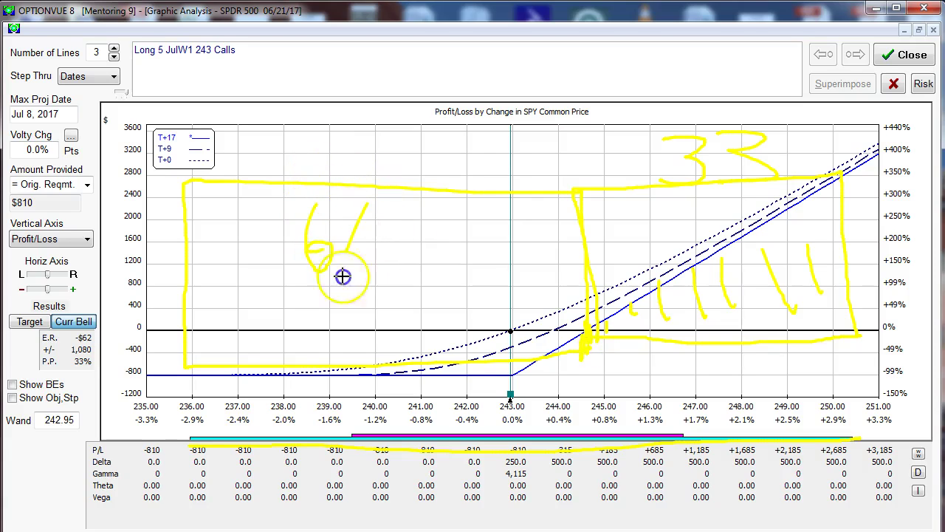
left_click_drag(402, 208, 398, 211)
left_click_drag(447, 229, 407, 277)
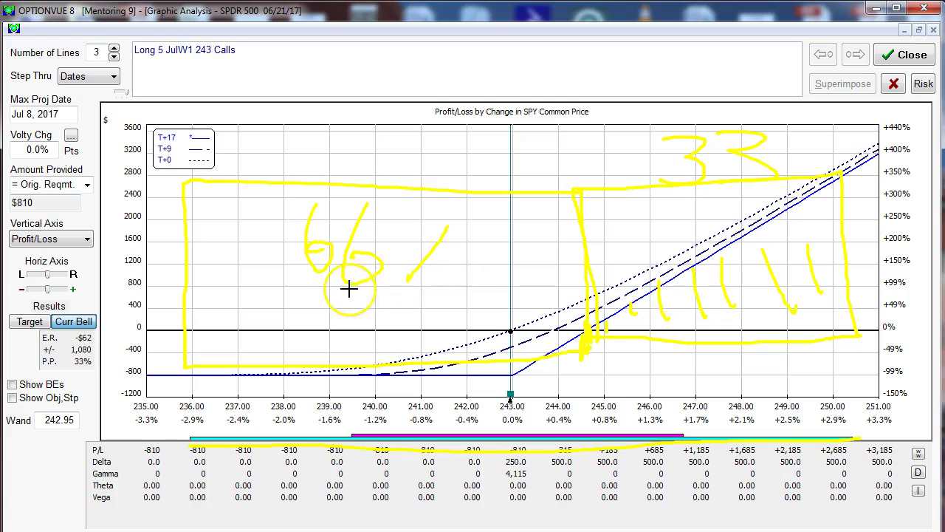
left_click_drag(321, 300, 399, 299)
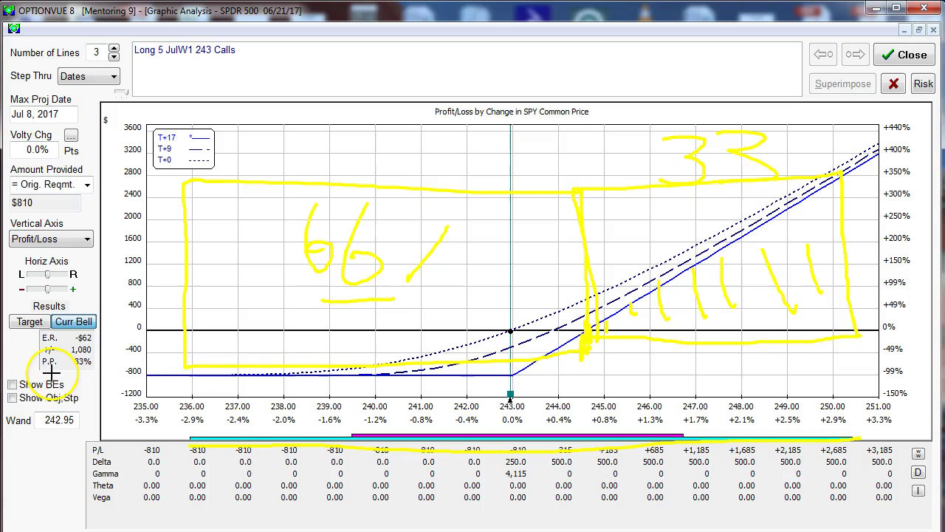
Underline the +0.8% and +1.3% moves, shade the profit area, and underline P.P. 33%.
left_click_drag(598, 426, 676, 423)
mouse_move(593, 328)
left_mouse_down()
mouse_move(665, 272)
mouse_move(702, 278)
mouse_move(736, 254)
mouse_move(793, 271)
mouse_move(819, 259)
left_mouse_up()
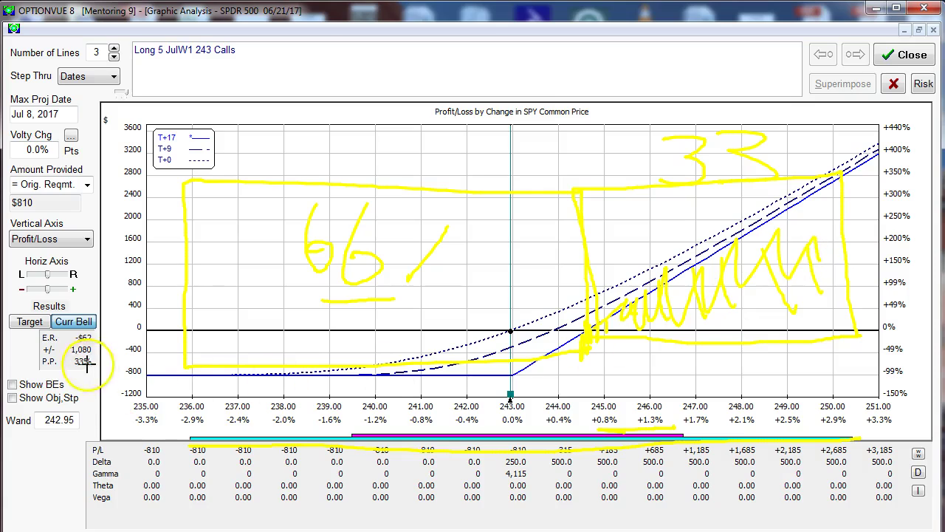
left_click_drag(71, 369, 118, 365)
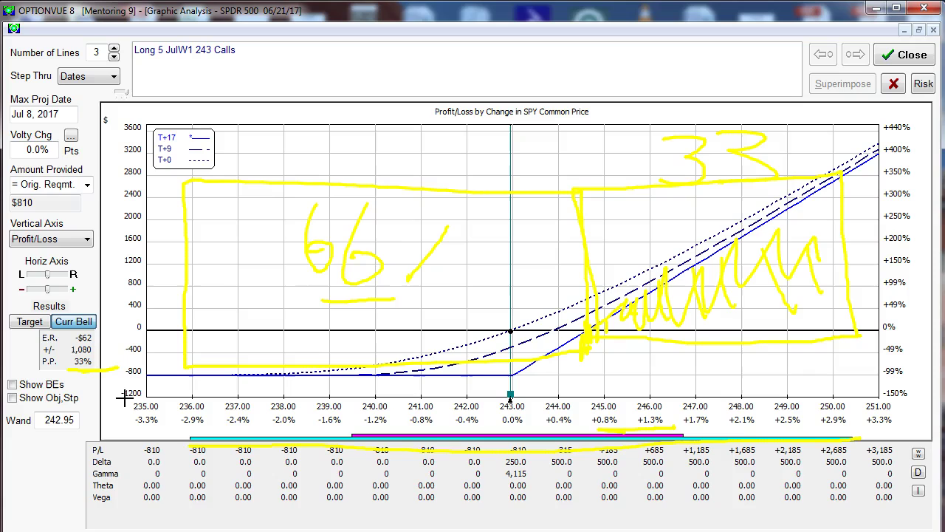
Clear the annotations, switch results to Target and back to Curr Bell, then close the graph.
key("Escape")
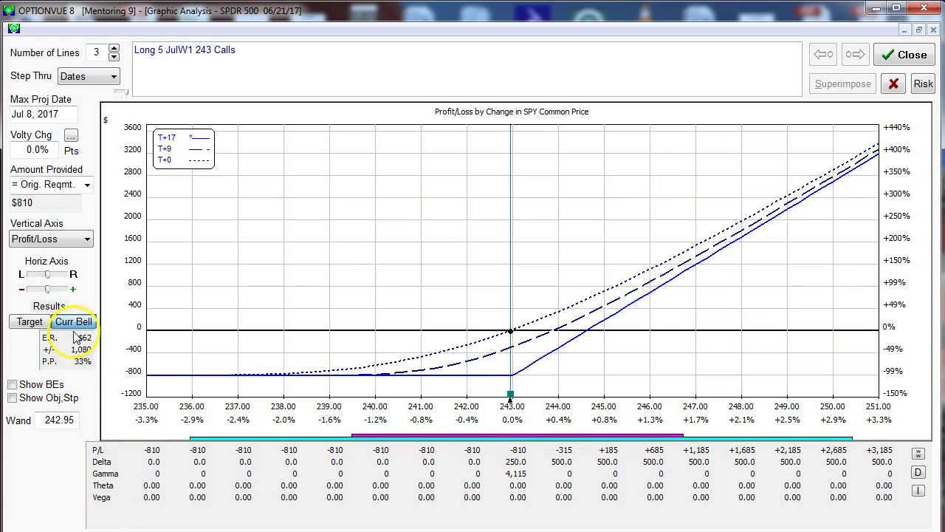
left_click(31, 325)
left_click(68, 323)
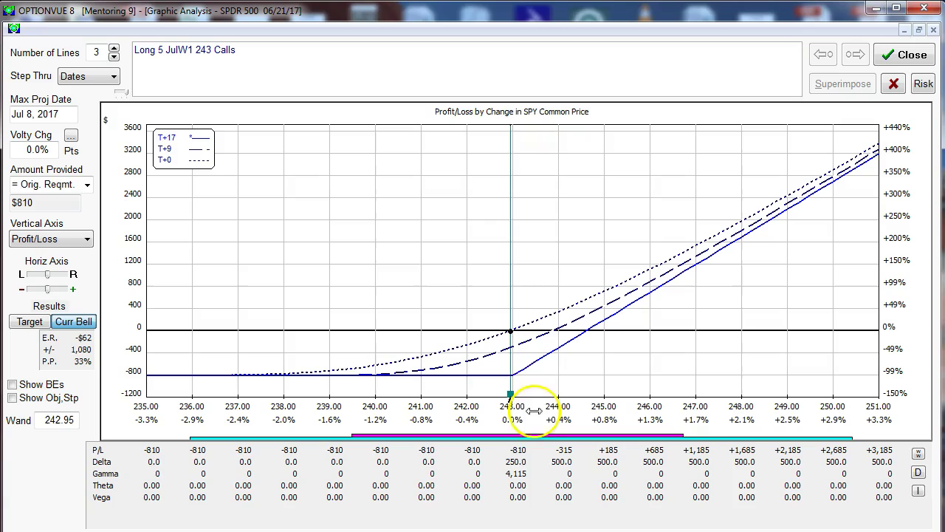
mouse_move(521, 442)
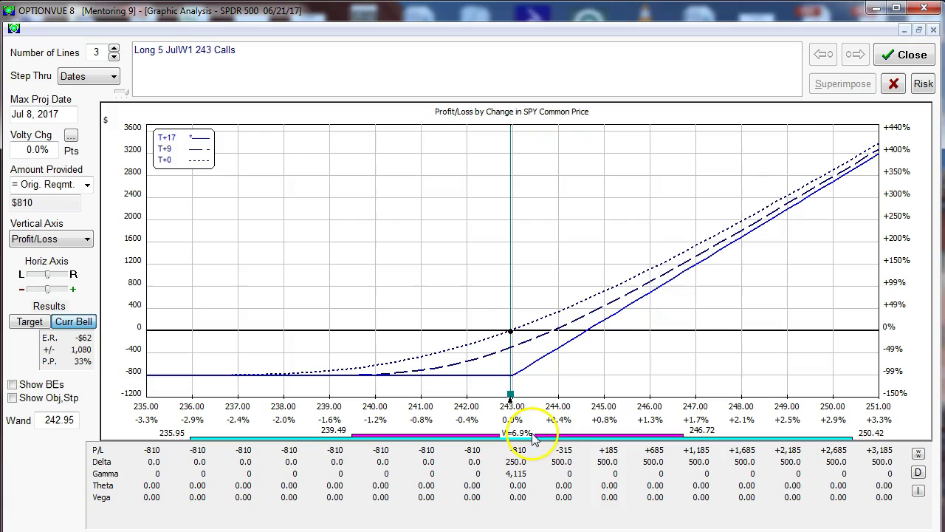
left_click(896, 64)
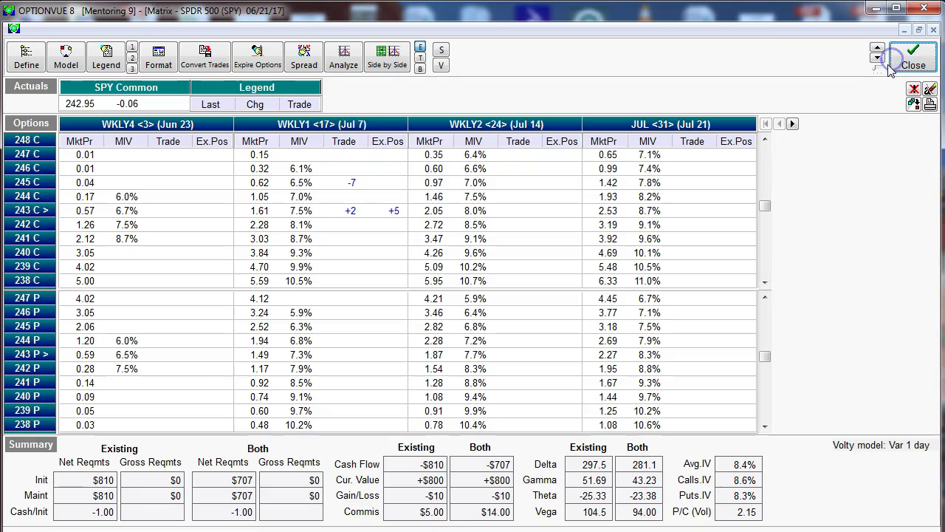
Turn on standard deviation shading, change volatility from 6.9 to 7.5, and re-analyze.
left_click(441, 54)
left_click_drag(459, 63, 496, 60)
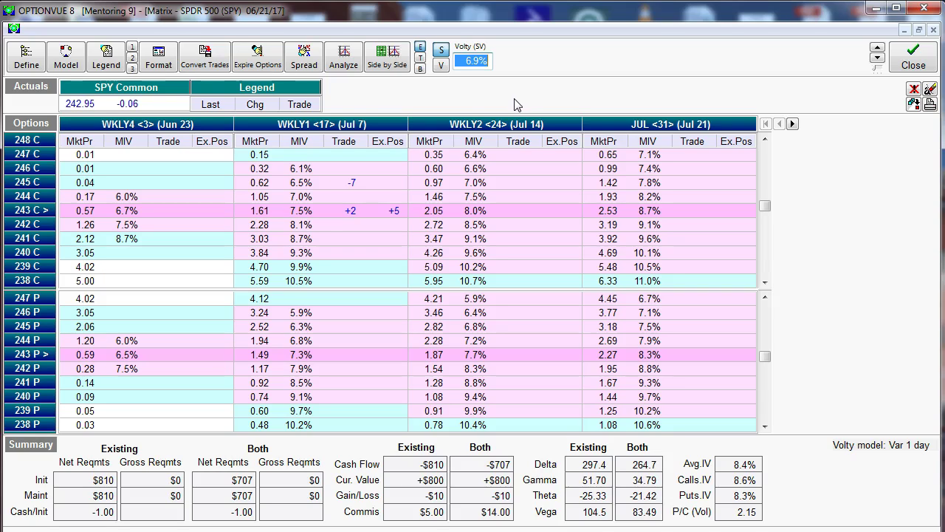
left_click(296, 212)
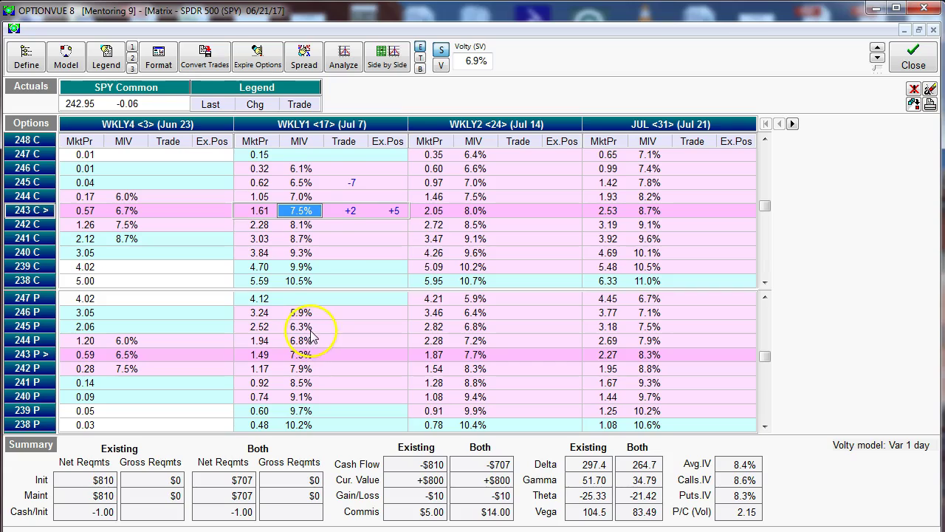
left_click(480, 60)
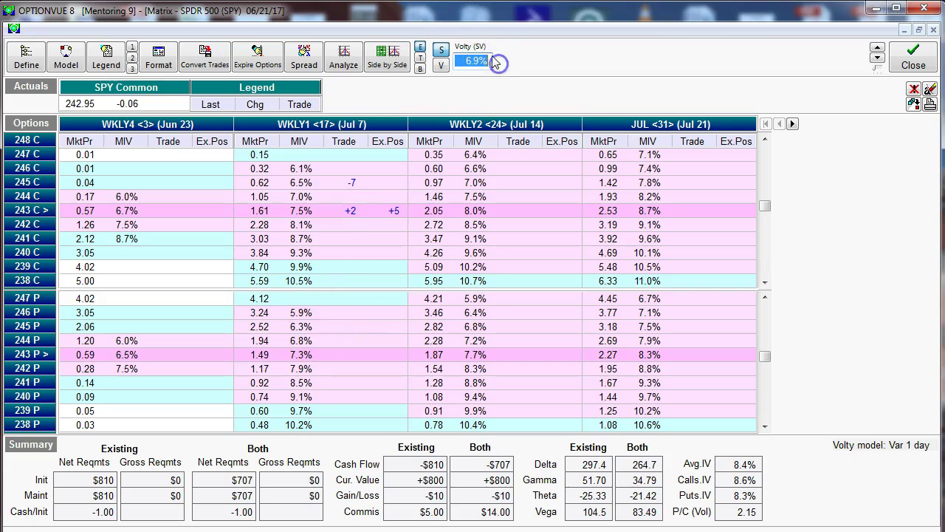
type("7")
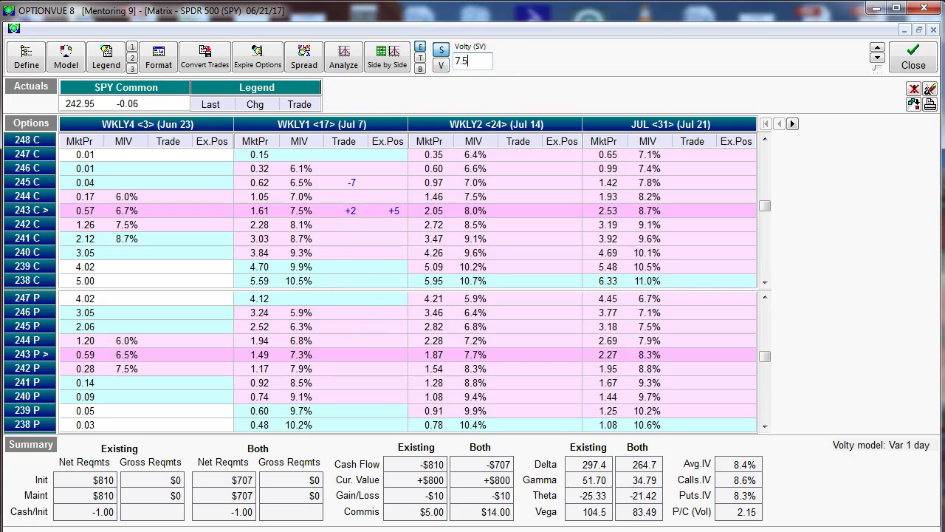
left_click(344, 56)
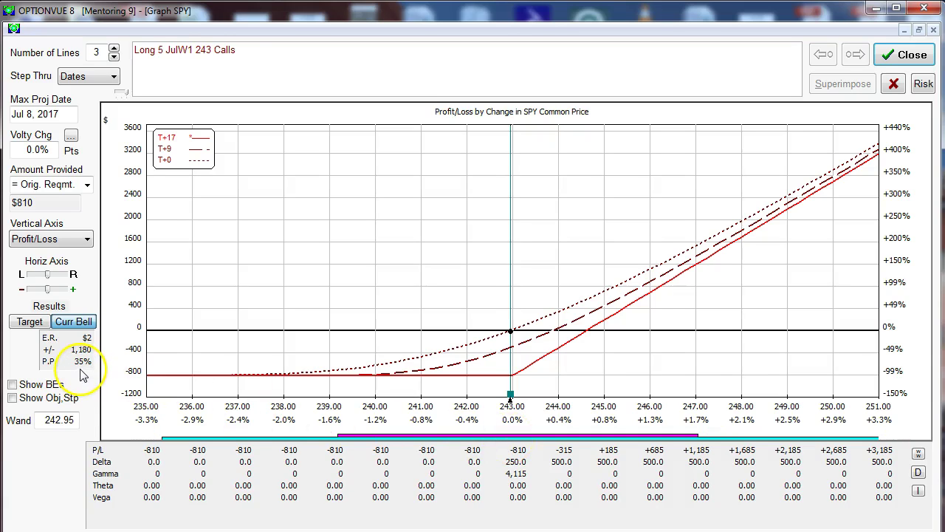
Switch results to Target mode and open the SPY target settings.
mouse_move(481, 440)
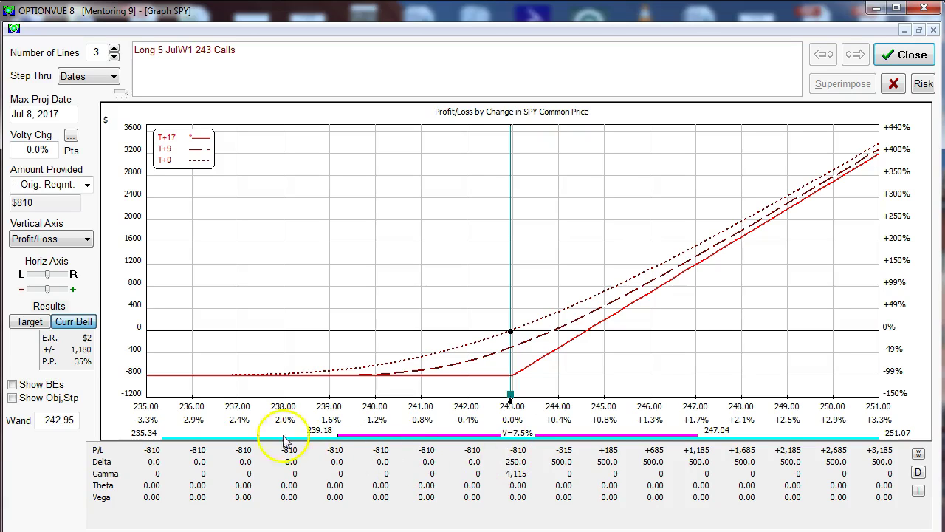
left_click(30, 324)
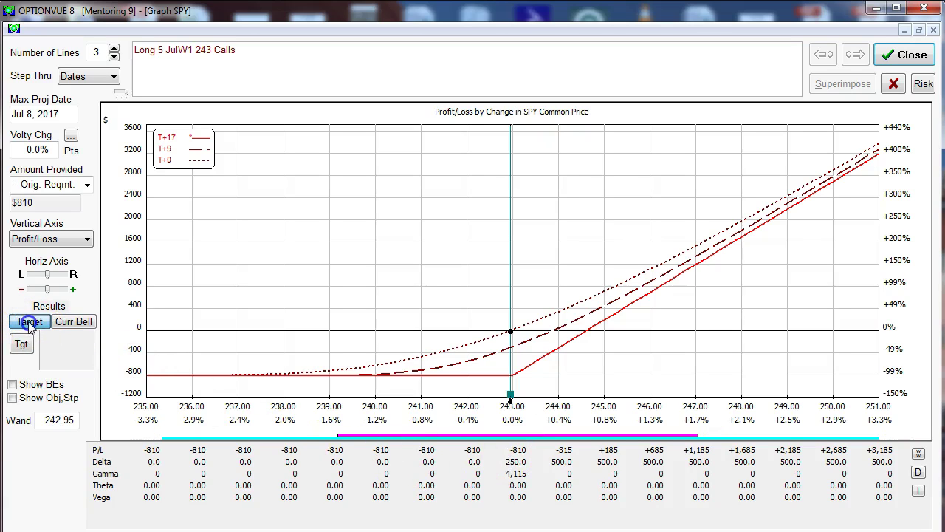
left_click(21, 345)
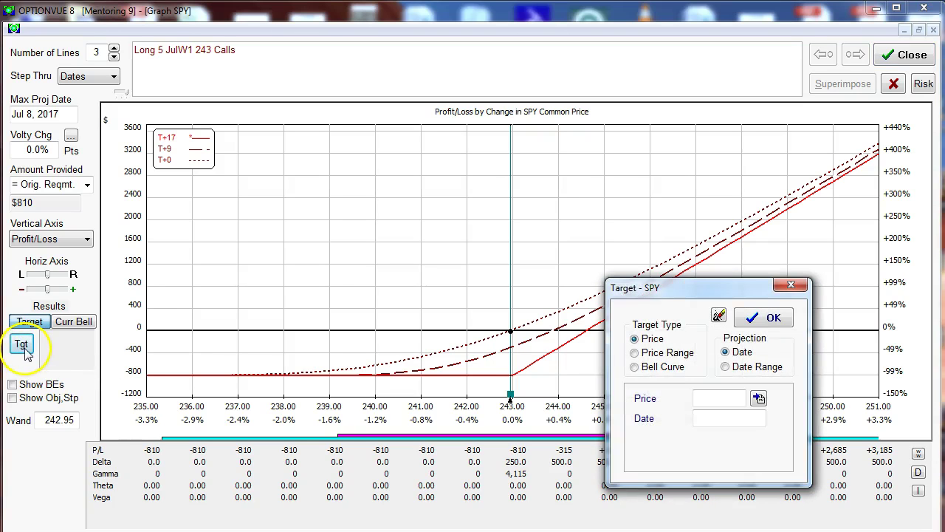
left_click_drag(641, 289, 229, 185)
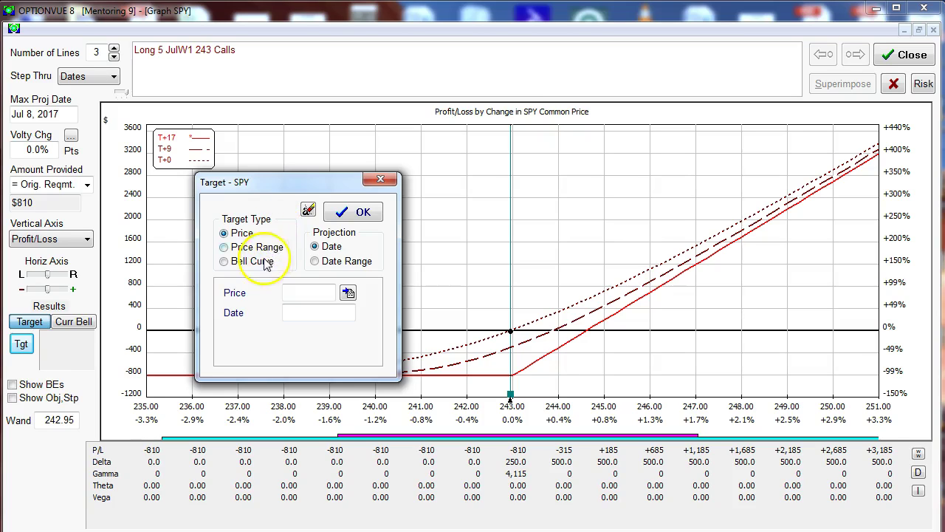
Set a Price Range target with Lo Price 242 and date T+12, and apply it.
left_click(235, 262)
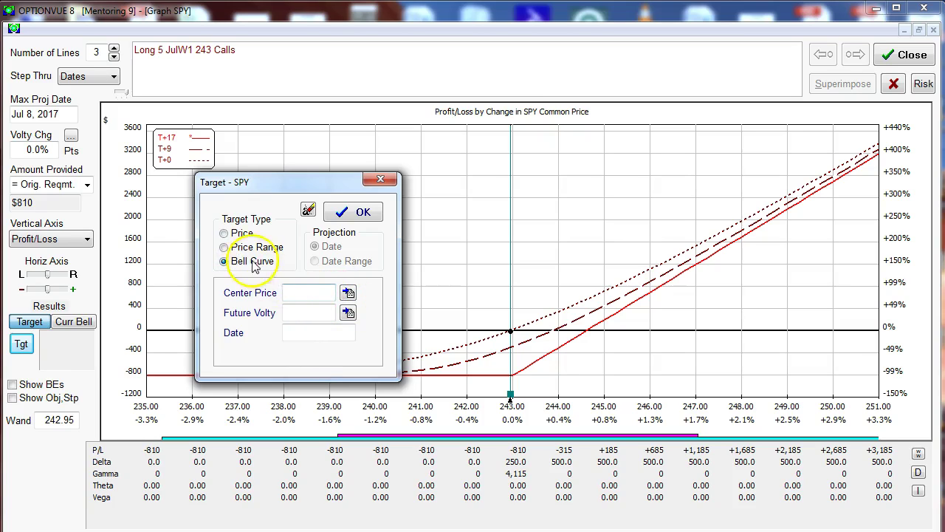
left_click(228, 248)
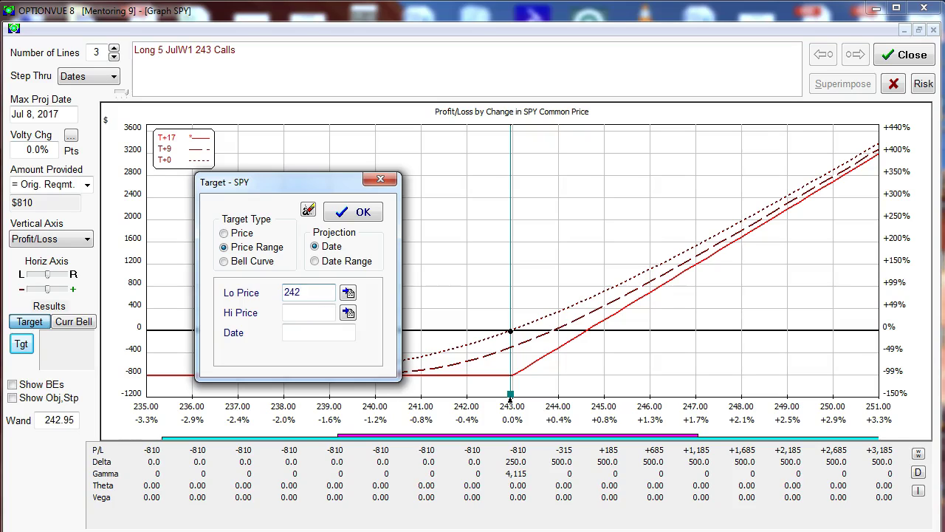
key("Tab")
left_click(347, 316)
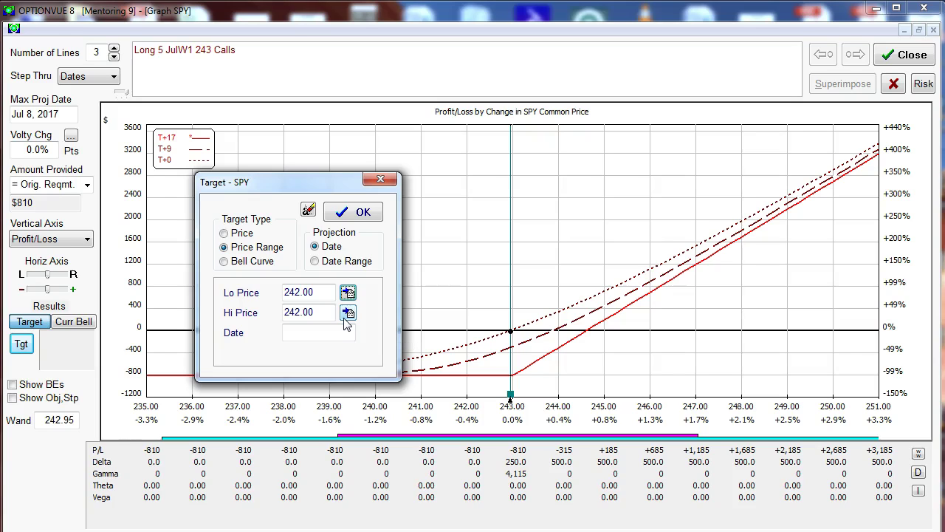
left_click(344, 317)
left_click(301, 334)
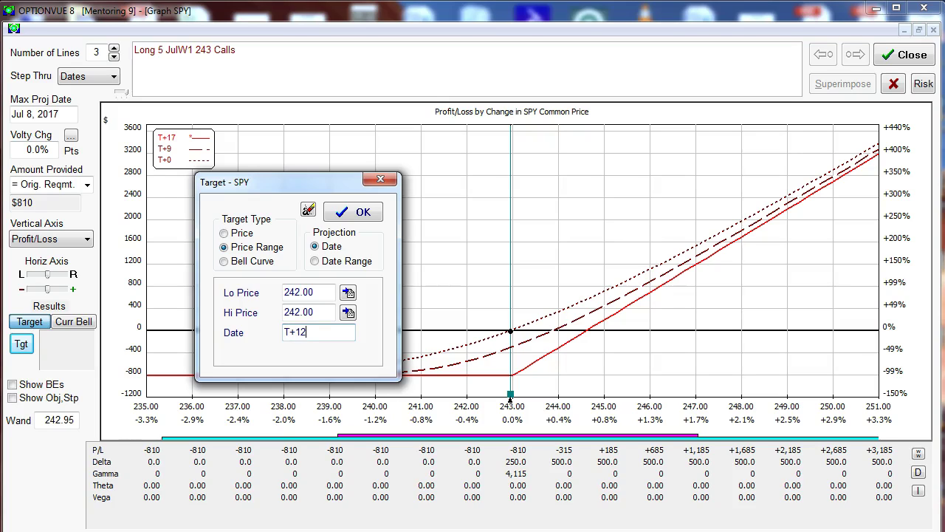
key("Return")
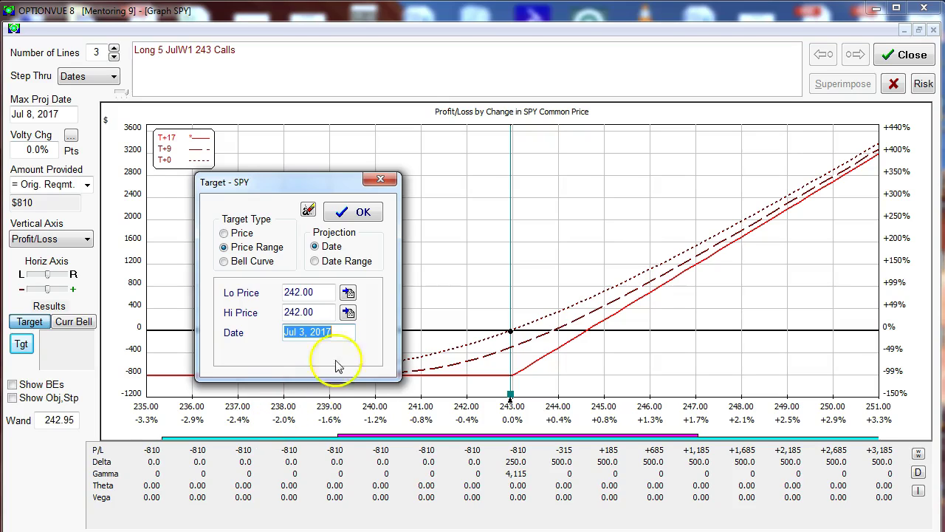
left_click(362, 213)
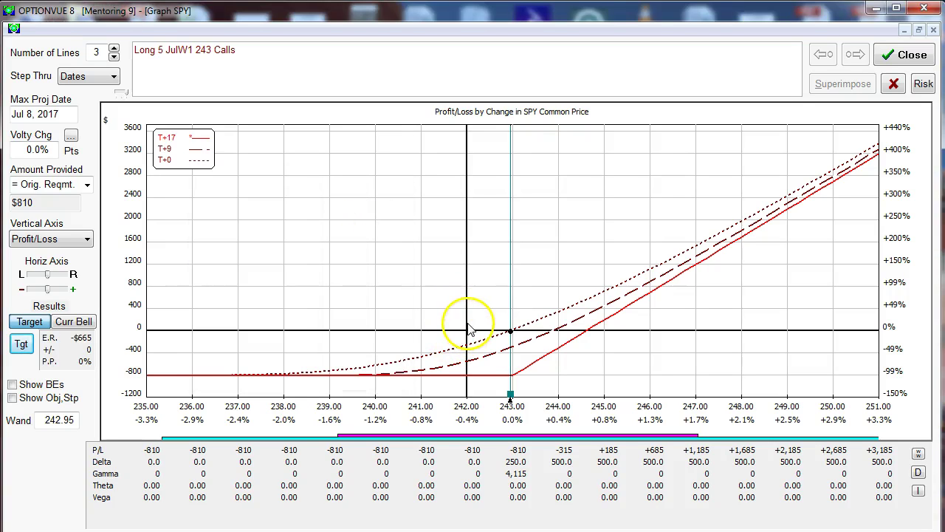
Change the target's Hi Price to 246, widening the range to 242–246.
double_click(439, 306)
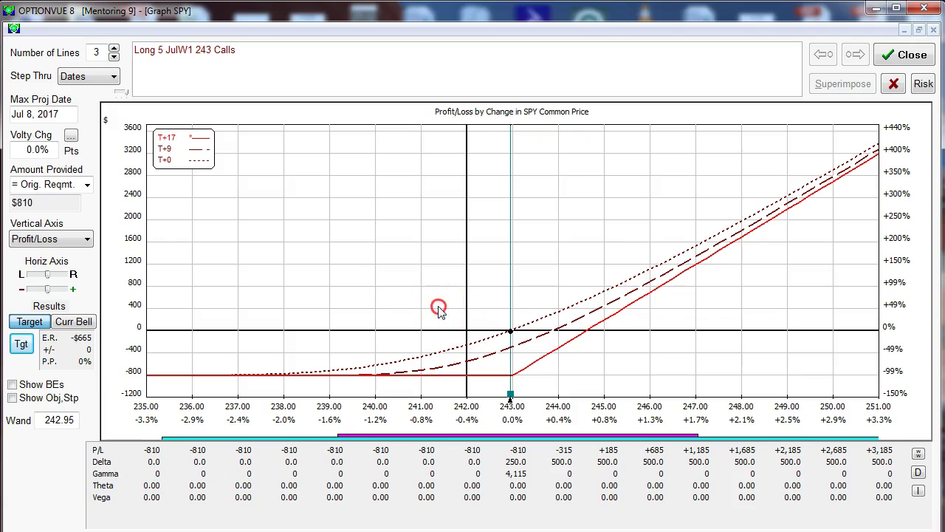
left_click(705, 419)
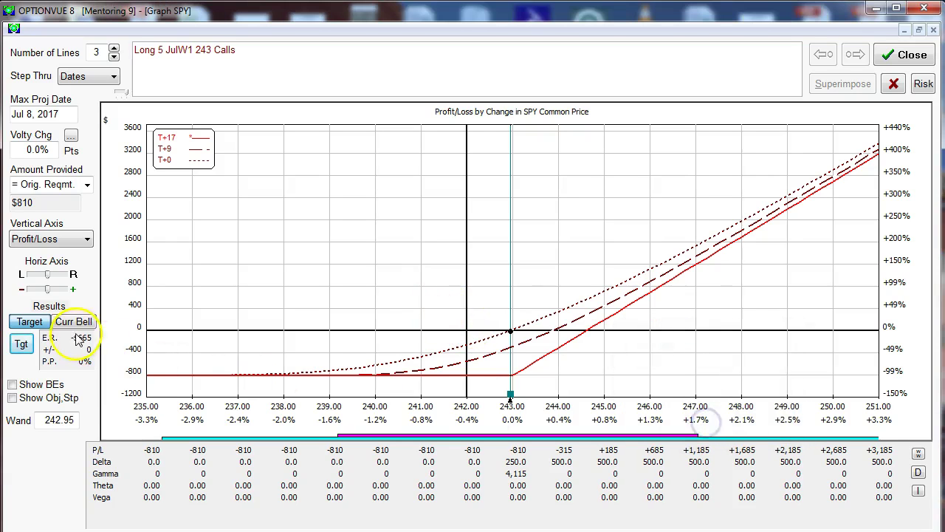
left_click(21, 344)
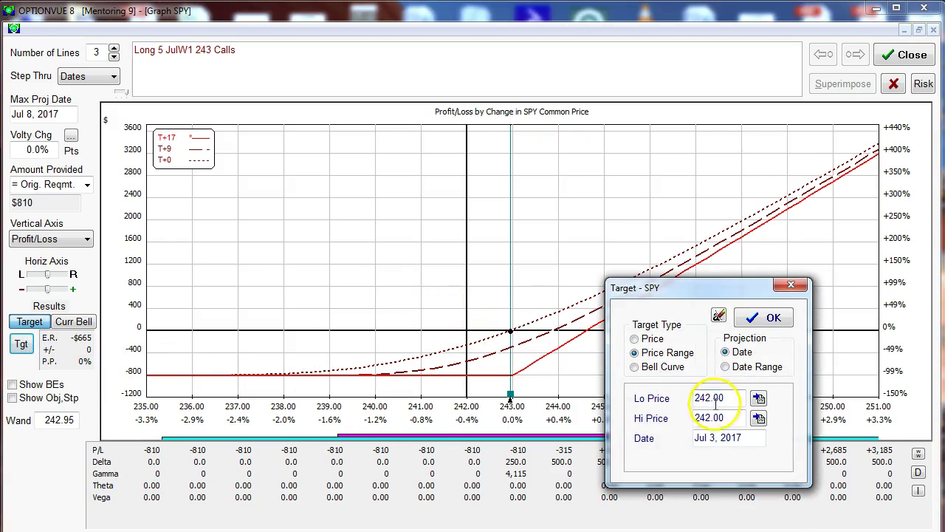
left_click_drag(727, 418, 673, 423)
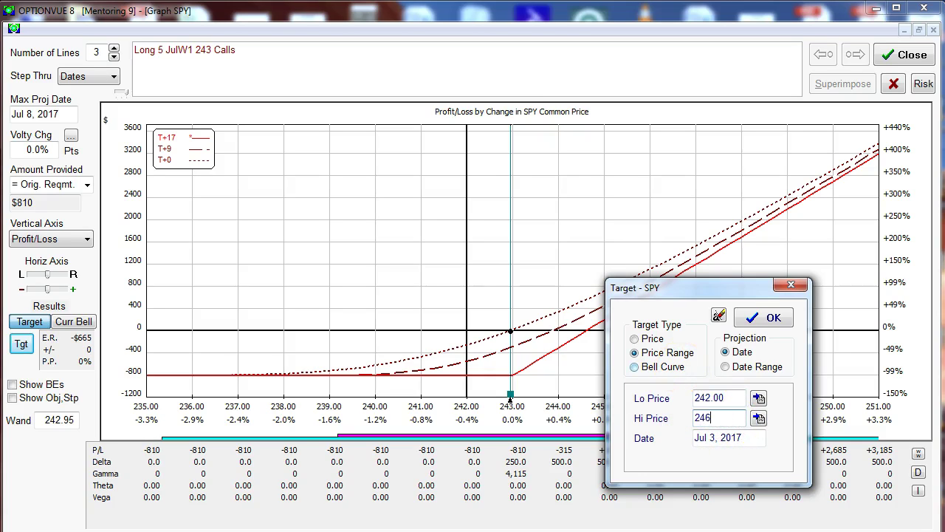
left_click(768, 318)
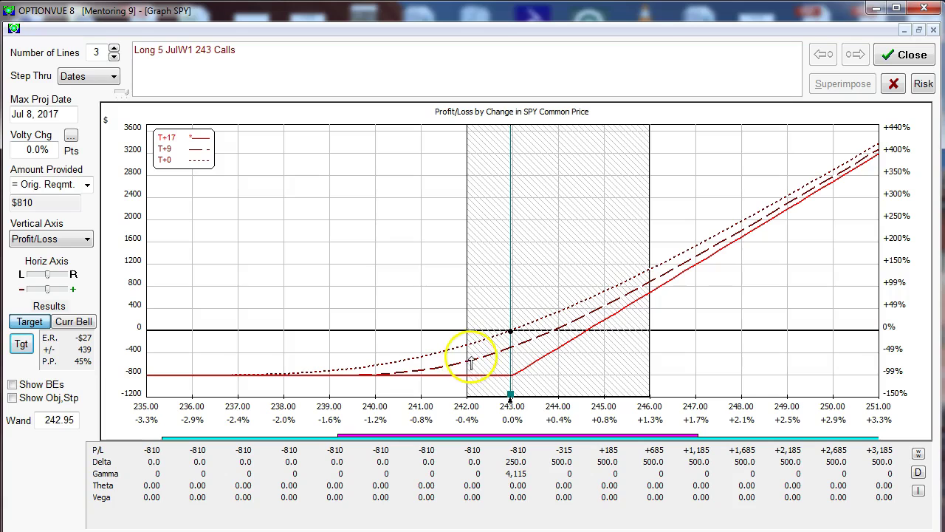
Raise the target's high price to 248, giving a 242–248 target range.
left_click(33, 349)
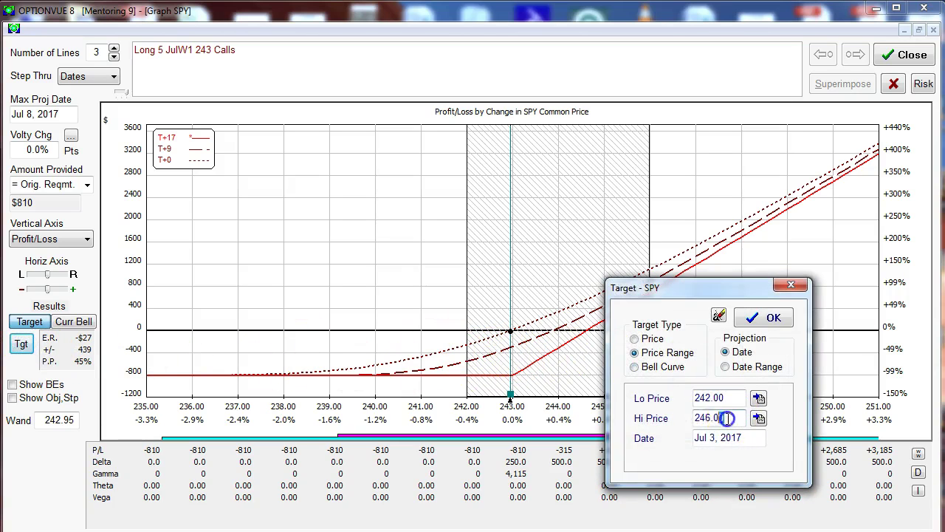
double_click(727, 417)
type("2")
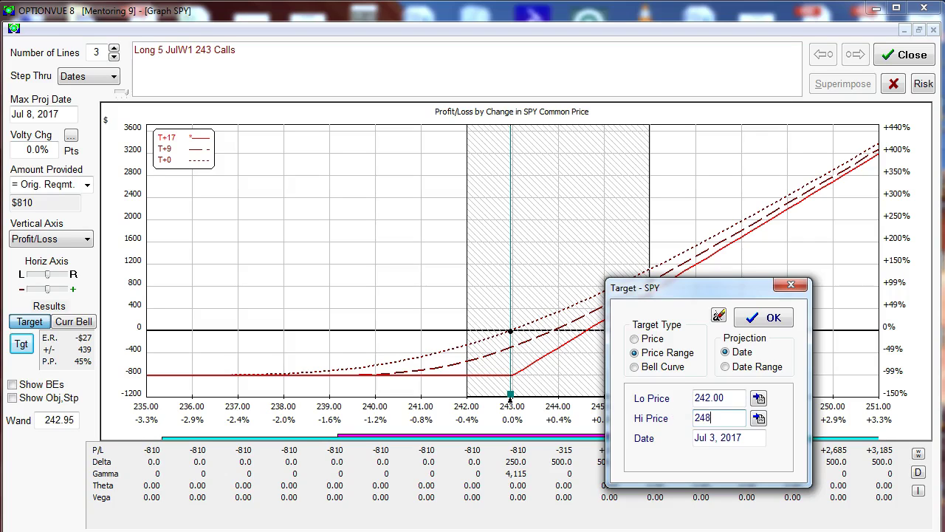
left_click(768, 318)
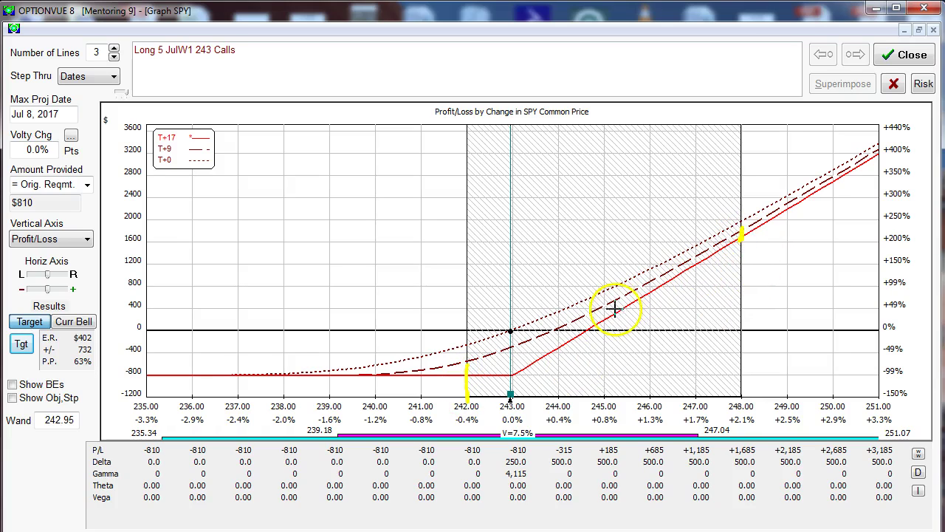
Mark up the profit curves, breakeven area and expected return figure with pen annotations.
left_click_drag(585, 329, 587, 344)
left_click_drag(636, 295, 640, 310)
left_click_drag(692, 262, 669, 299)
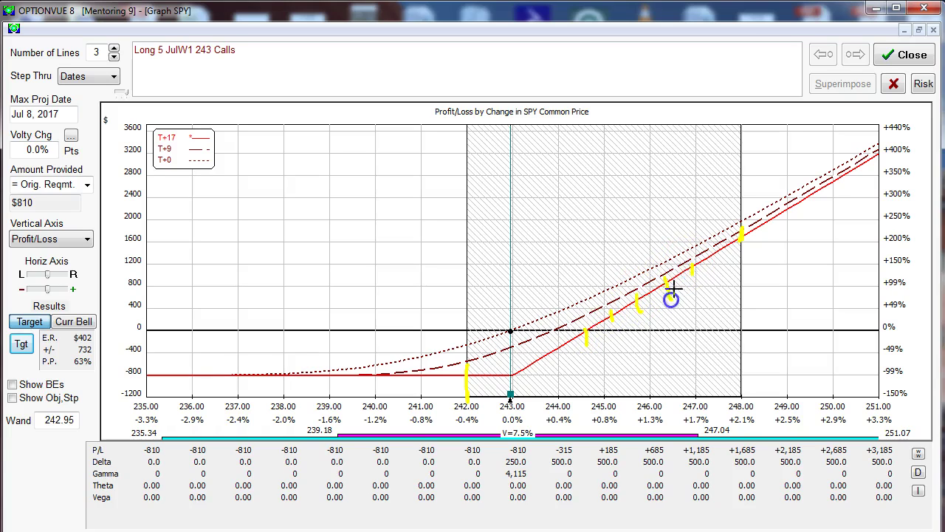
left_click_drag(716, 248, 720, 270)
mouse_move(532, 359)
left_mouse_down()
mouse_move(555, 337)
mouse_move(562, 361)
left_mouse_up()
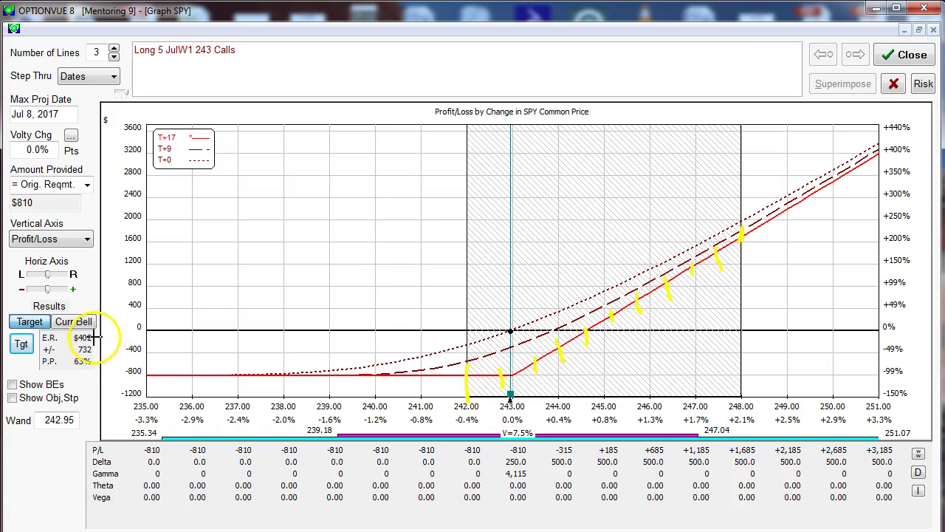
left_click_drag(106, 332, 108, 329)
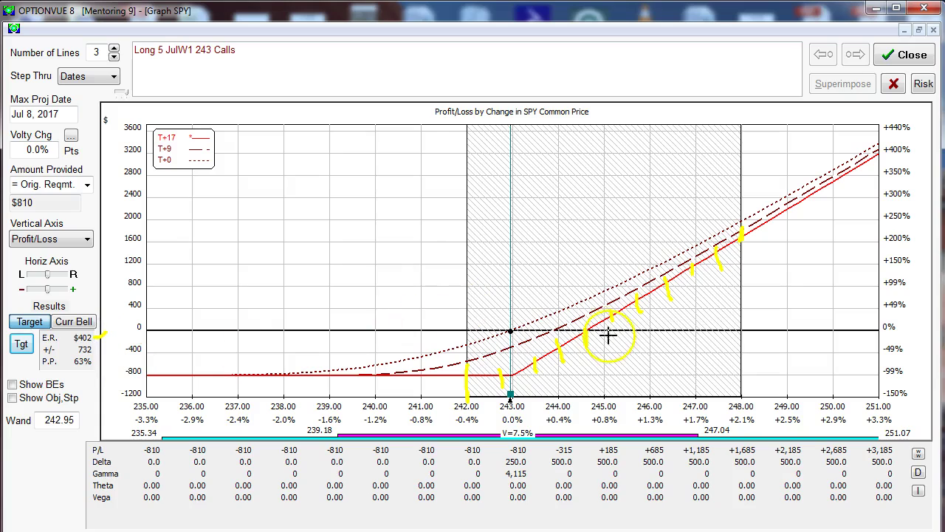
mouse_move(608, 333)
left_mouse_down()
mouse_move(661, 306)
mouse_move(724, 257)
mouse_move(631, 286)
left_mouse_up()
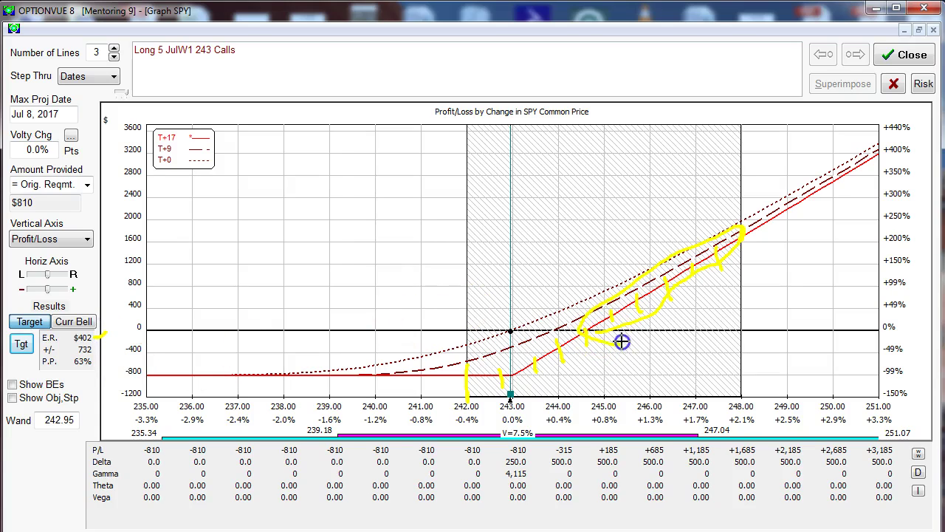
mouse_move(622, 342)
left_mouse_down()
mouse_move(646, 368)
mouse_move(591, 349)
mouse_move(580, 335)
mouse_move(557, 370)
mouse_move(468, 392)
mouse_move(496, 340)
mouse_move(590, 326)
left_mouse_up()
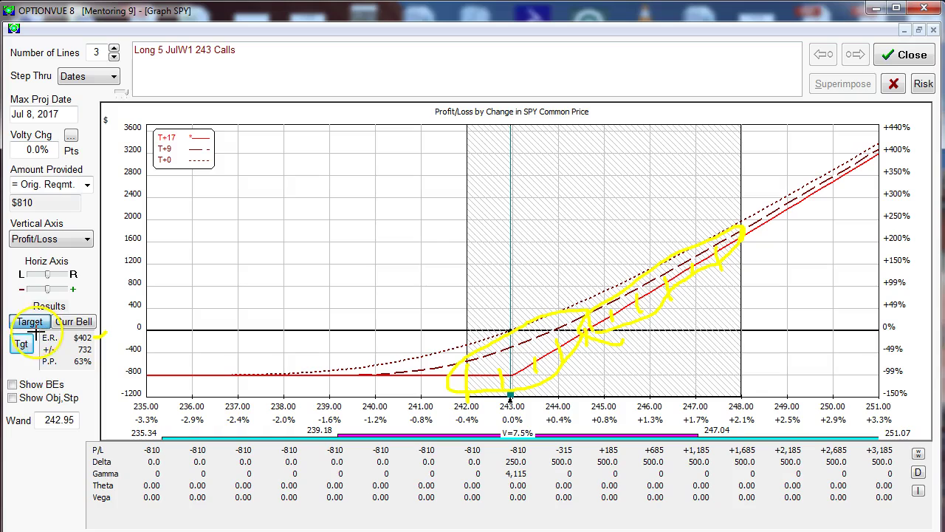
Clear the pen marks and project the 242–248 target over a Jul 3, 2017 date range.
key("Escape")
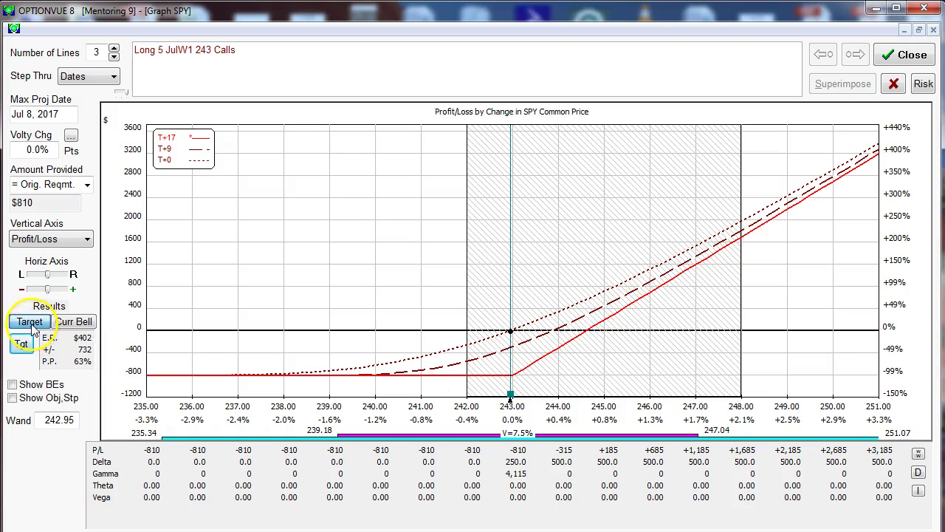
left_click(23, 343)
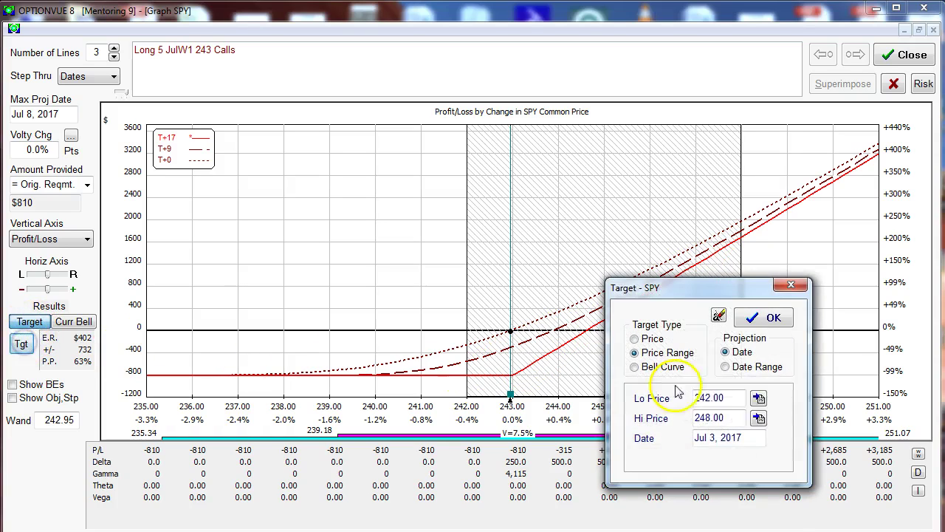
left_click(725, 366)
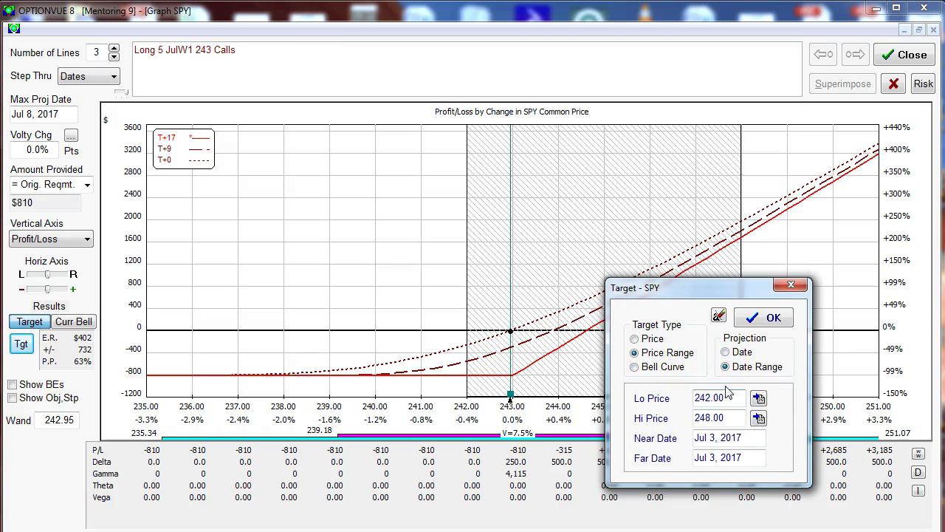
left_click(652, 355)
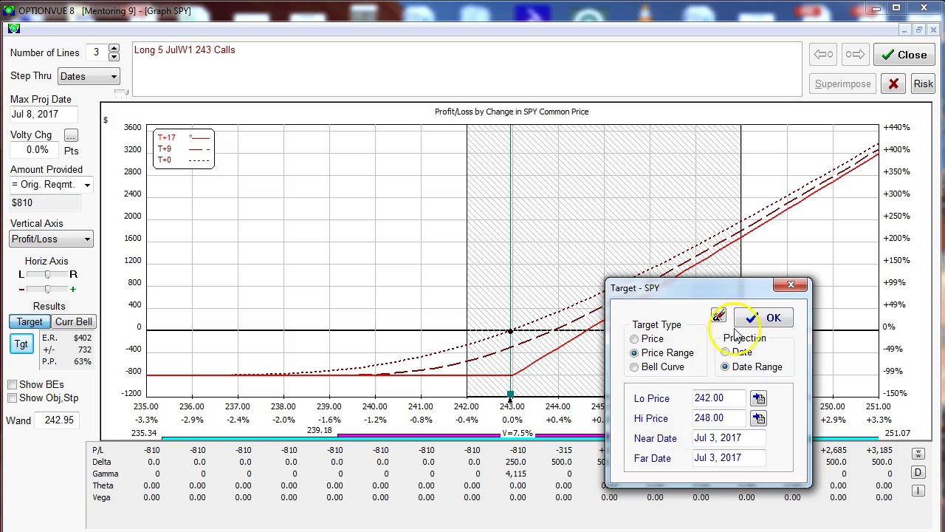
left_click(765, 317)
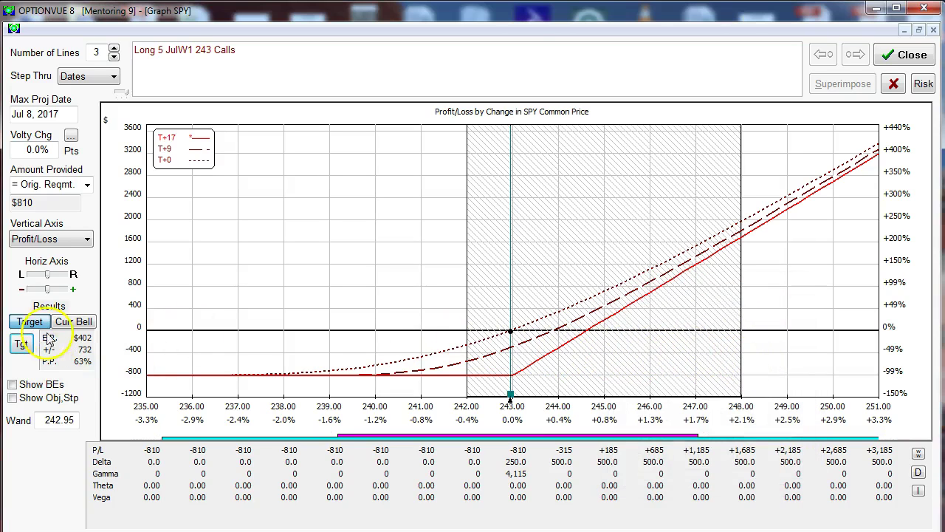
Zoom and pan the horizontal price axis to 237.10–249.90 around the current price.
left_click(31, 291)
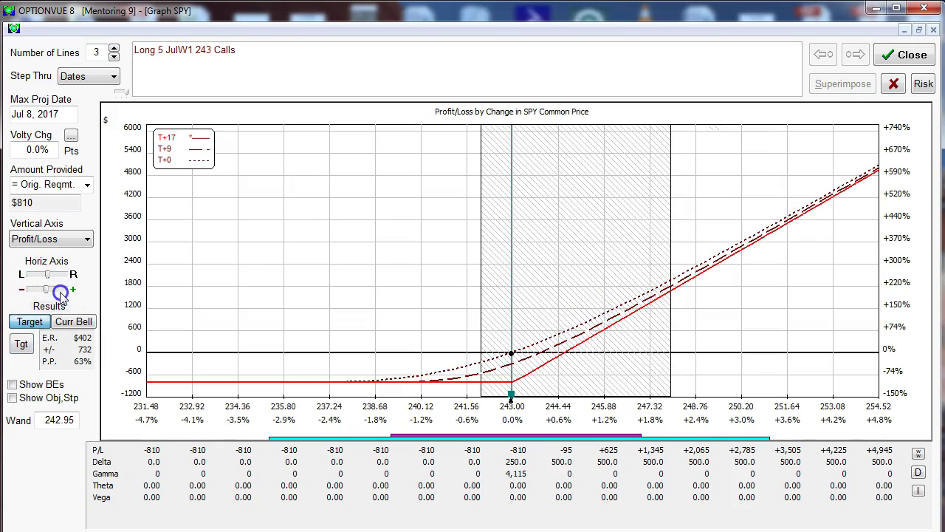
left_click(60, 294)
left_click(60, 294)
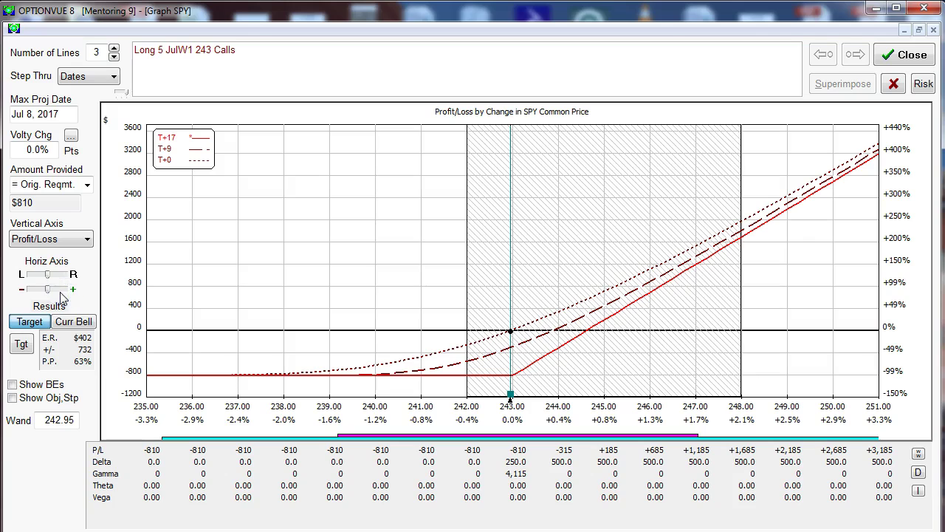
left_click(62, 295)
left_click(38, 292)
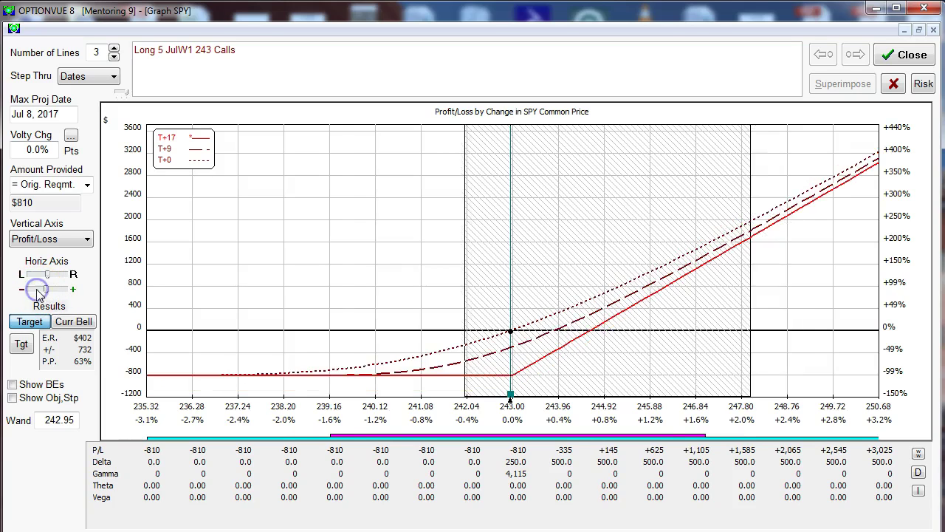
left_click(39, 292)
left_click(32, 274)
left_click(32, 274)
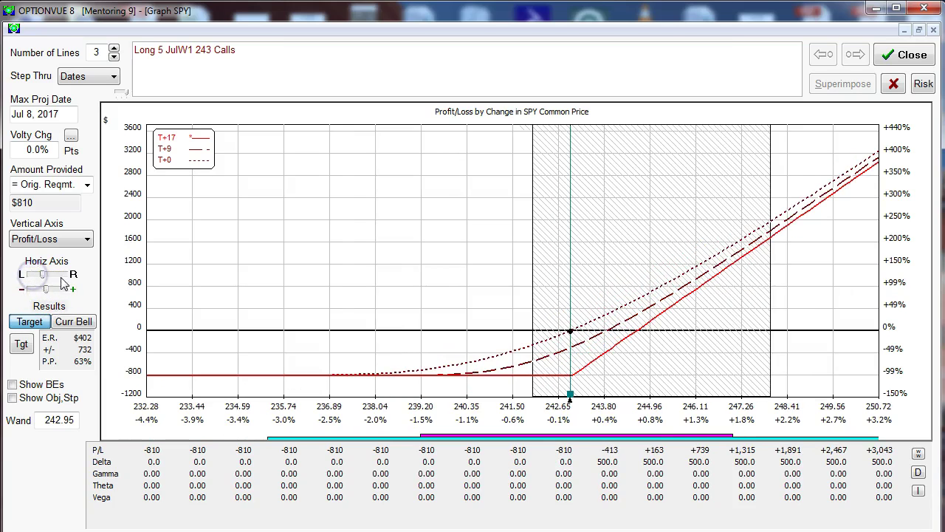
left_click(62, 274)
left_click(62, 274)
left_click(62, 275)
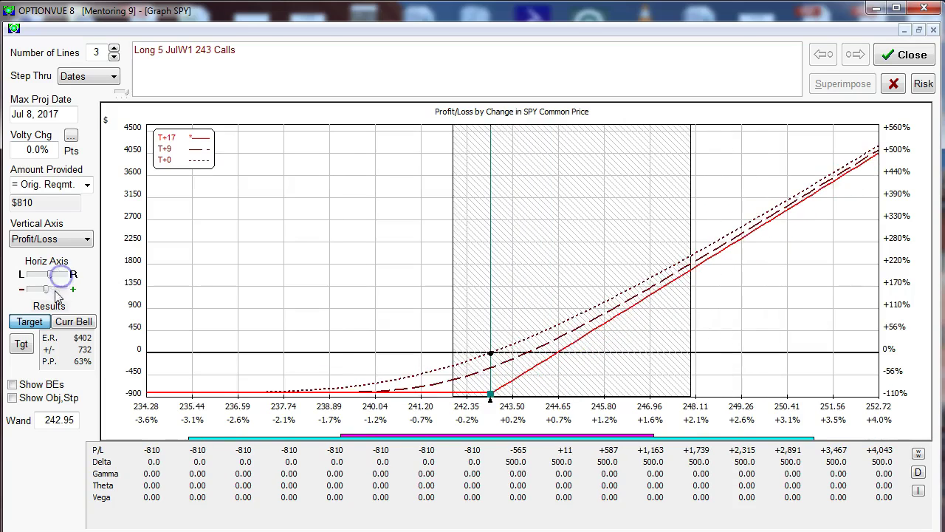
left_click(62, 295)
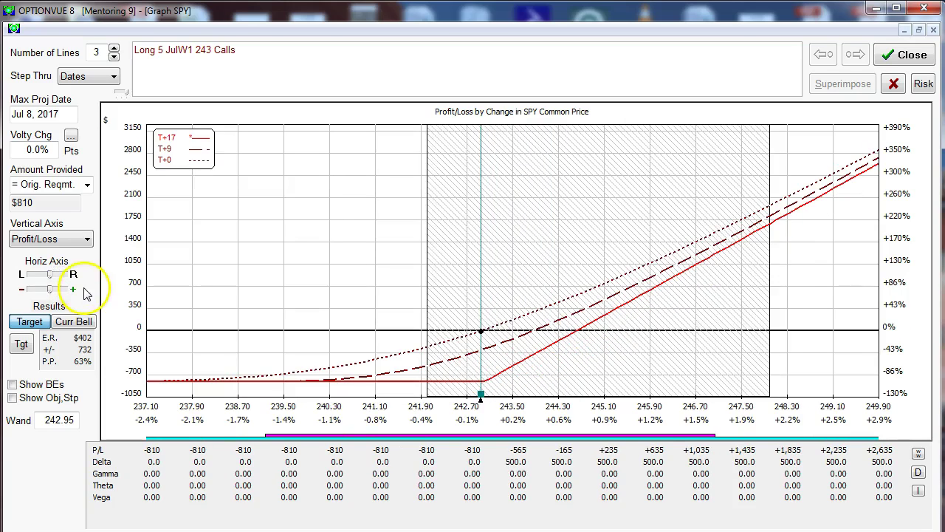
Set the vertical axis to Yield, keeping Amount Provided at Orig. Reqmt.
left_click(67, 239)
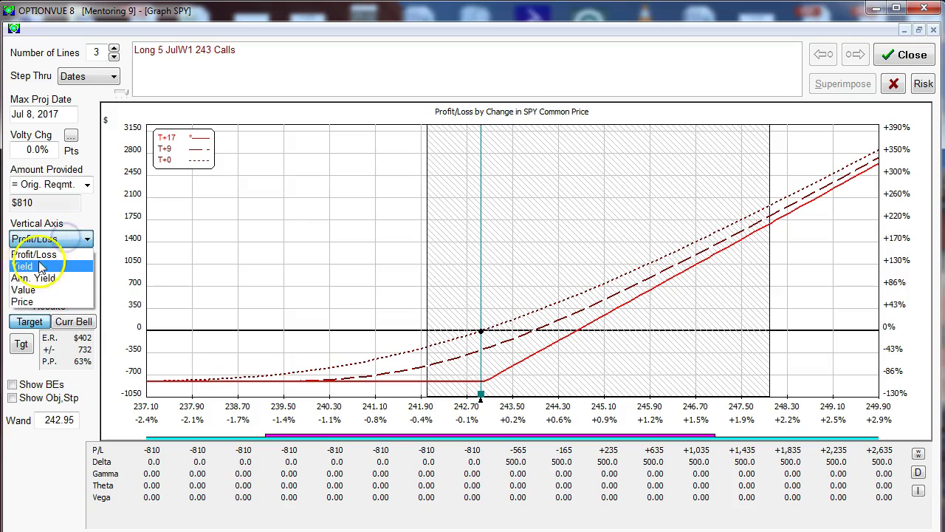
left_click(23, 266)
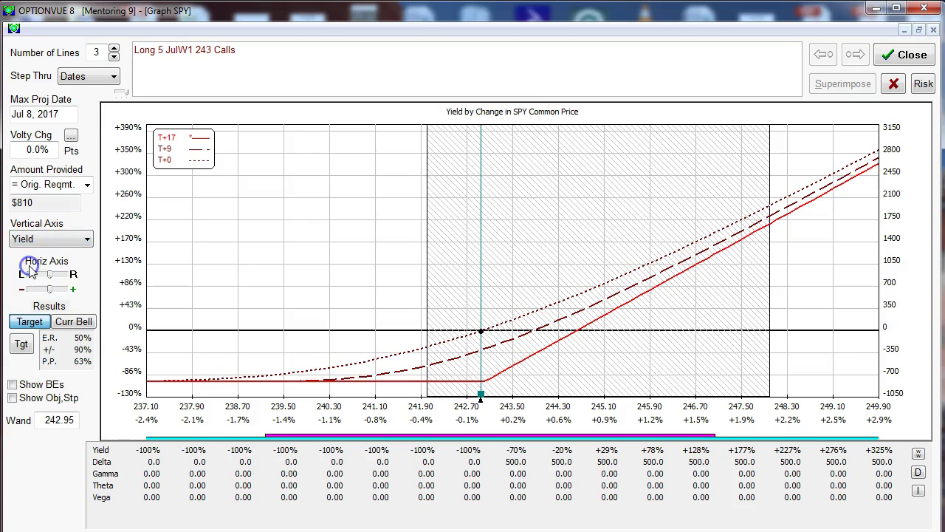
left_click(87, 187)
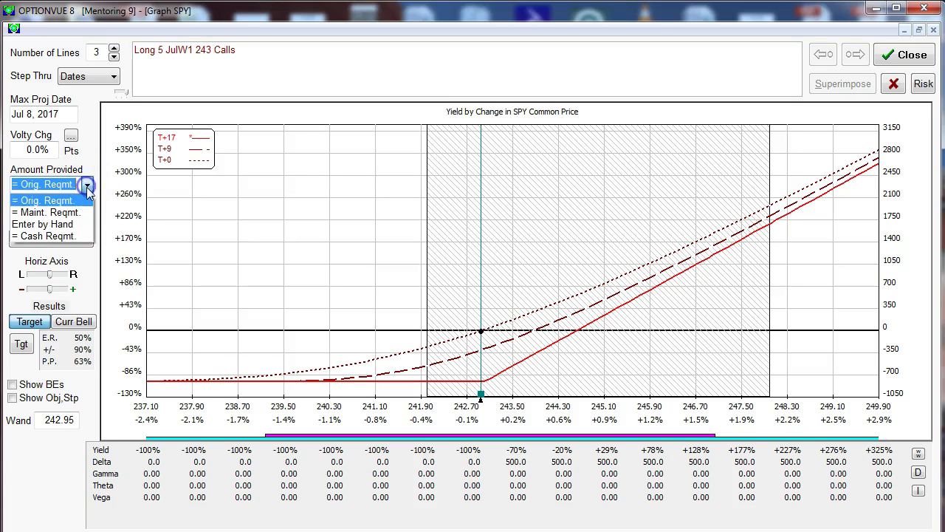
left_click(53, 200)
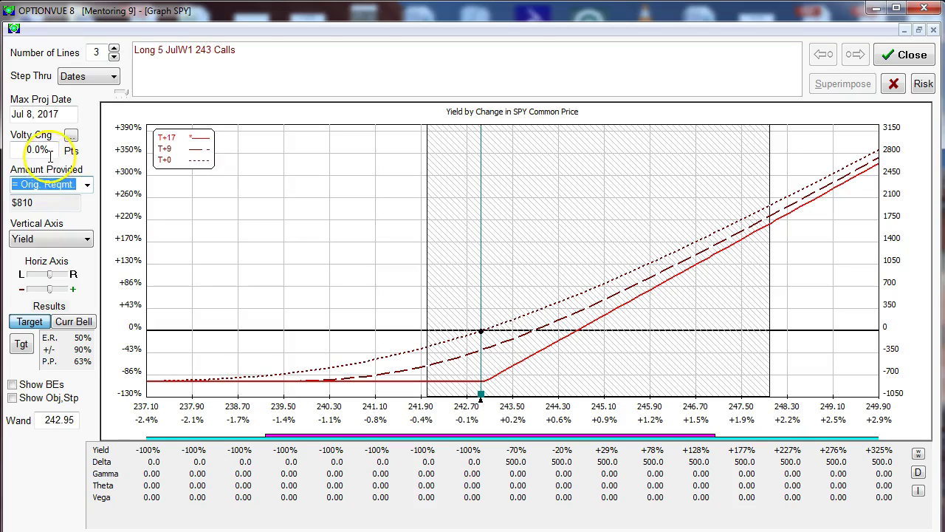
left_click(20, 150)
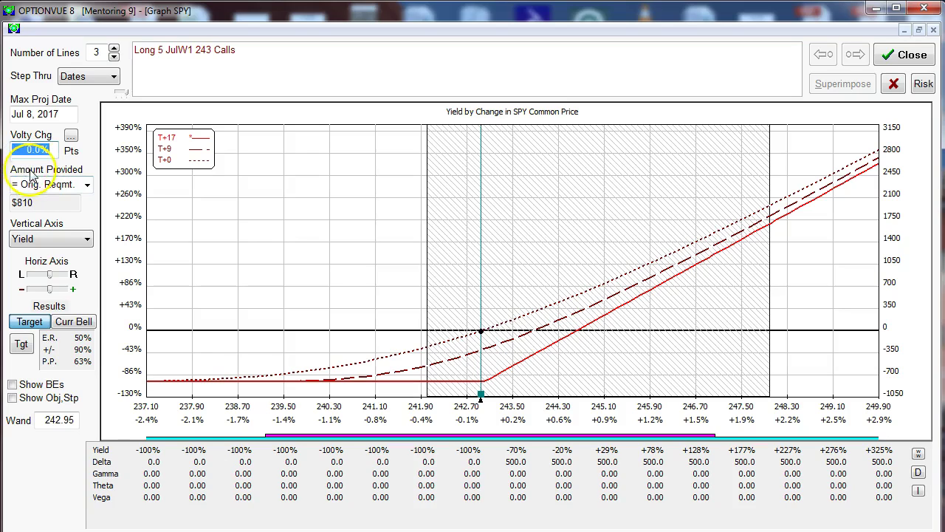
left_click(68, 113)
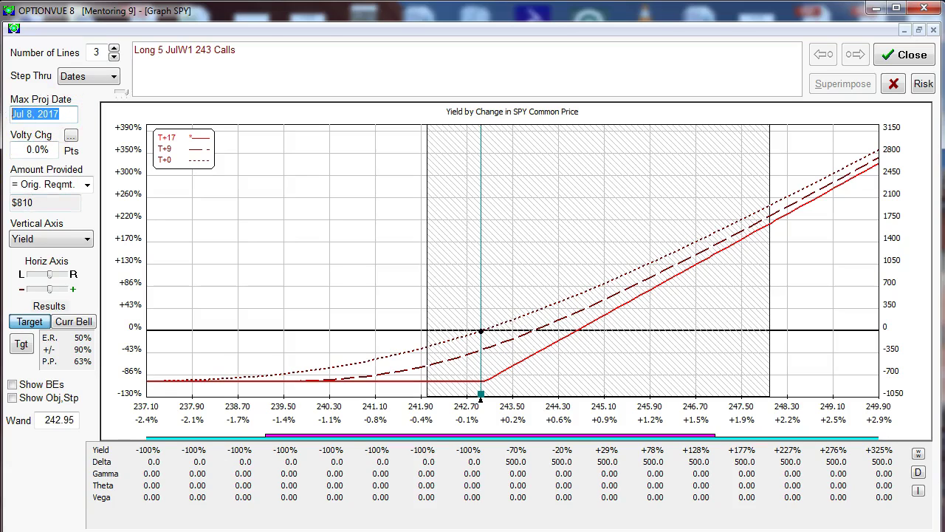
key("Down")
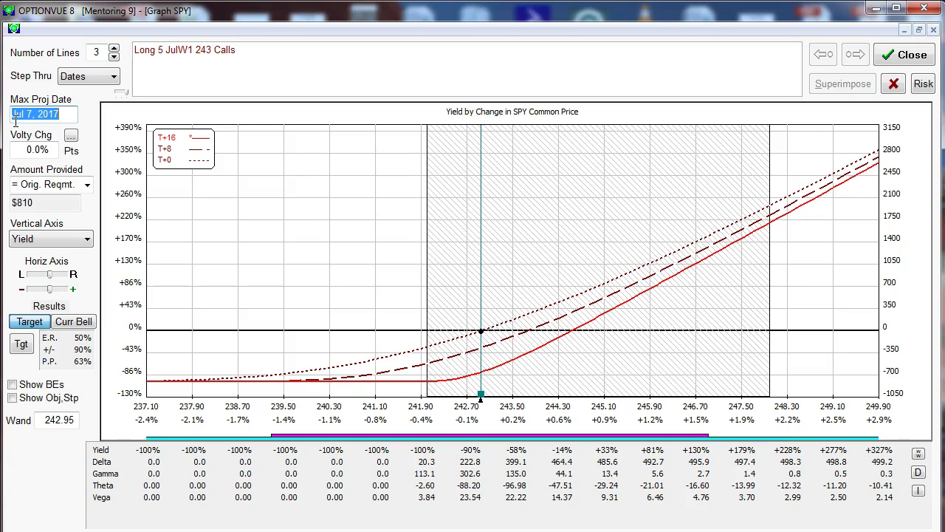
key("Down")
key("Down")
key("Down")
key("Down")
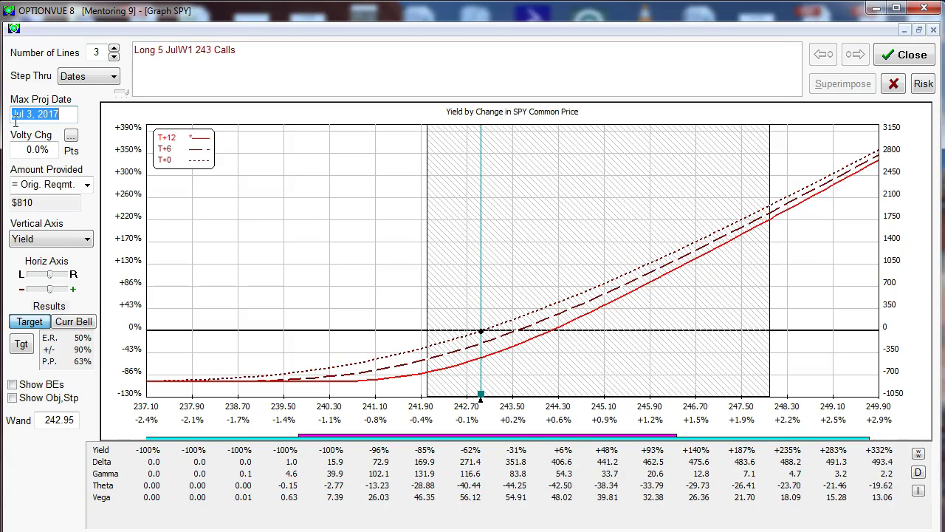
key("Up")
key("Up")
key("Up")
key("Up")
key("Up")
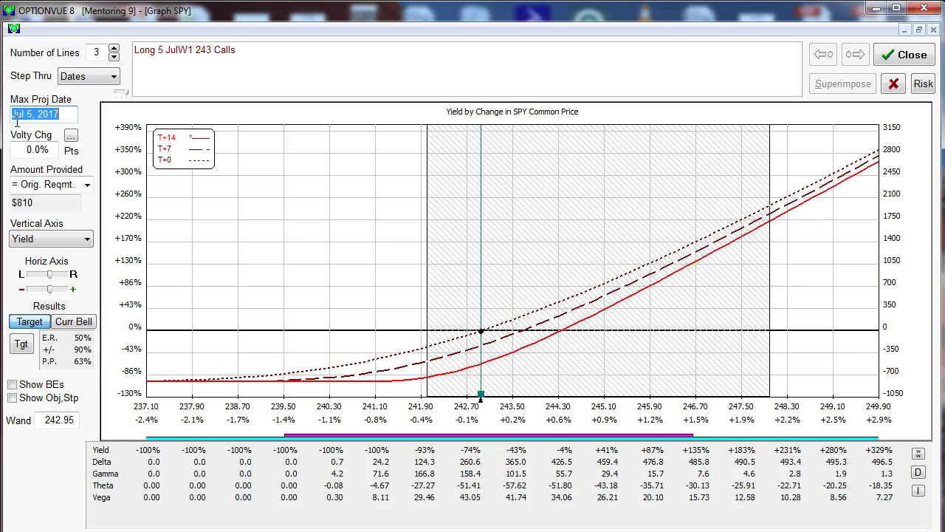
key("Down")
key("Down")
key("Down")
key("Down")
key("Down")
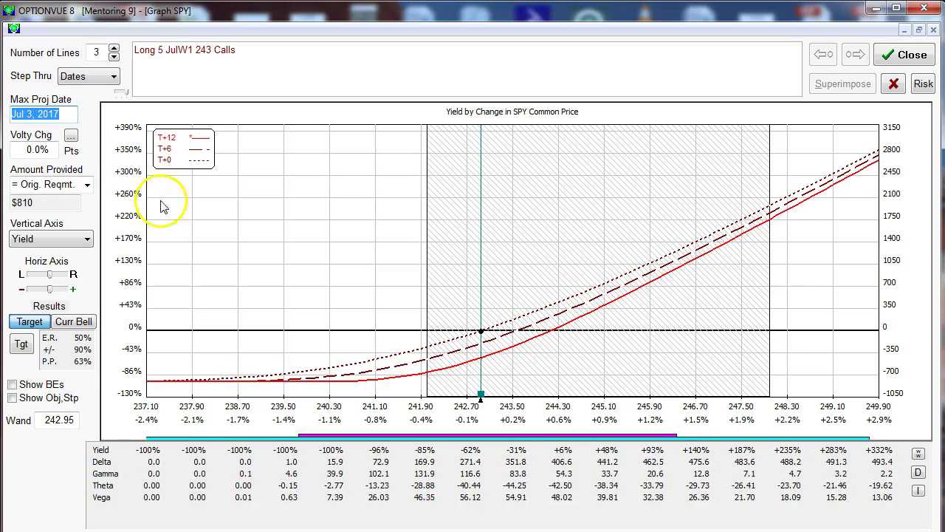
key("Down")
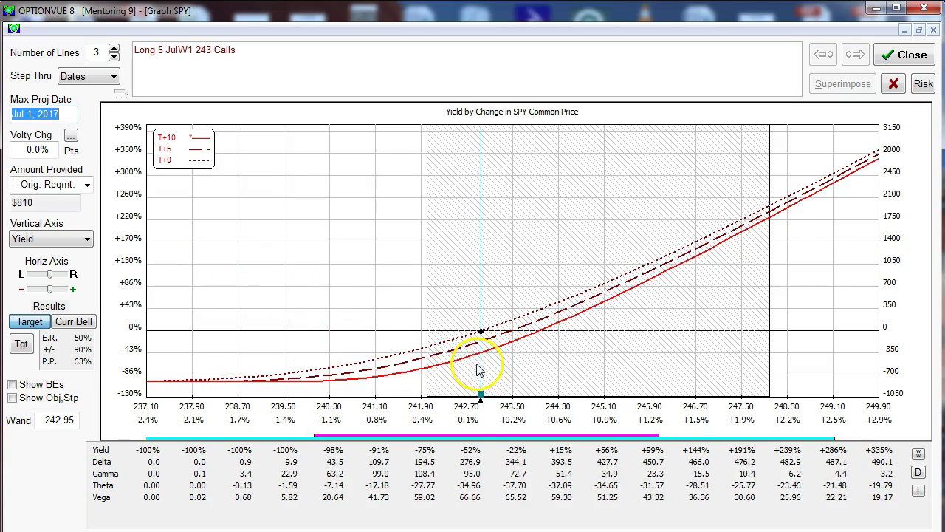
key("Up")
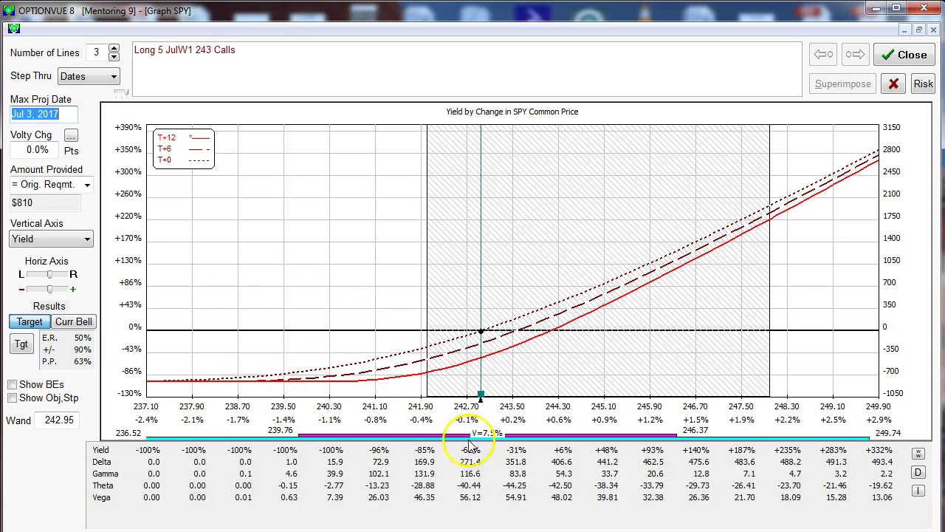
key("Up")
key("Up")
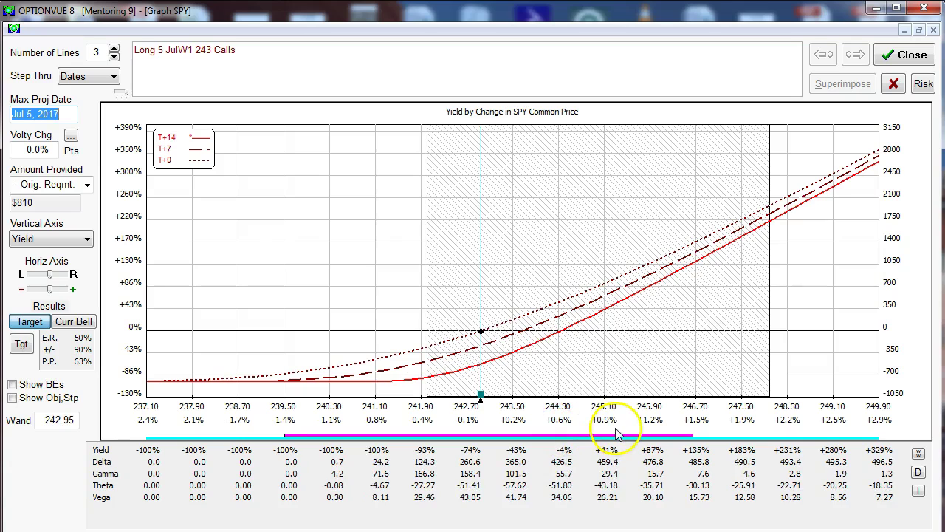
key("Up")
key("Up")
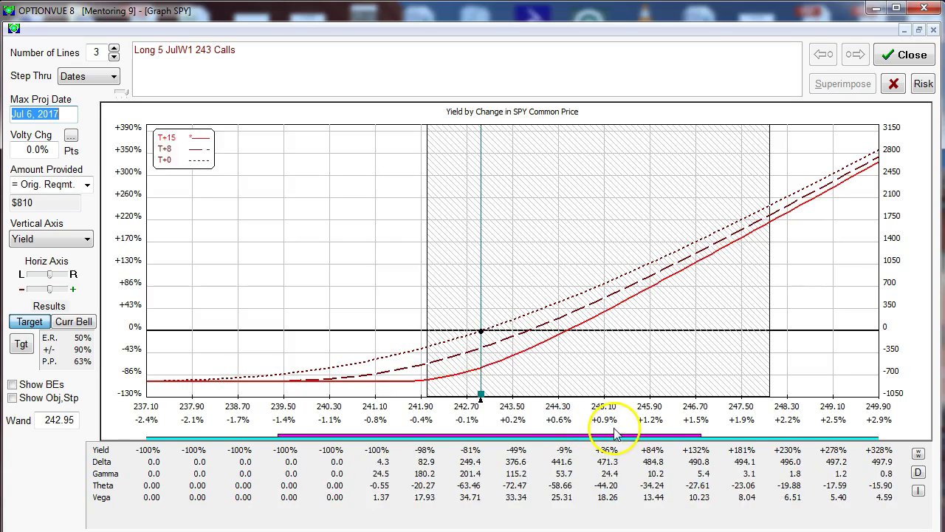
key("Up")
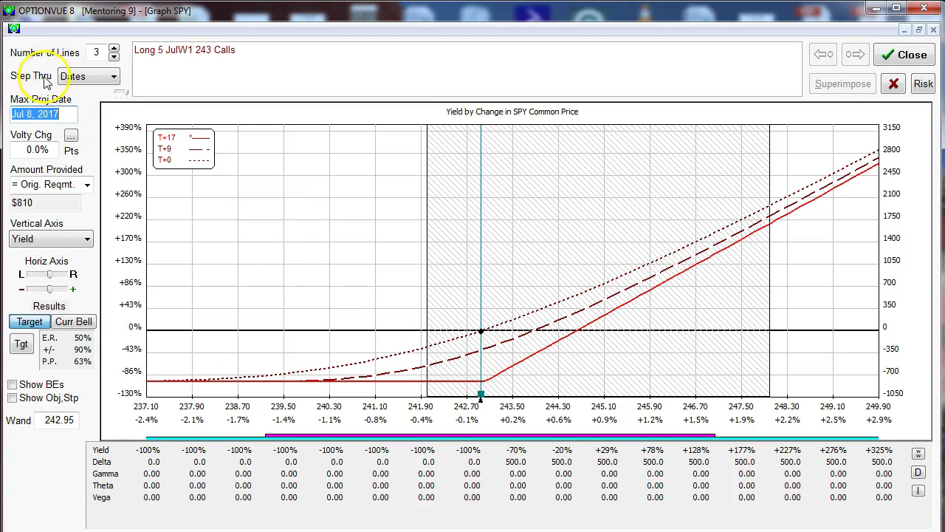
Try 4, 5 and fewer projection lines, then settle on three curves: T+17, T+9, T+0.
left_click(114, 49)
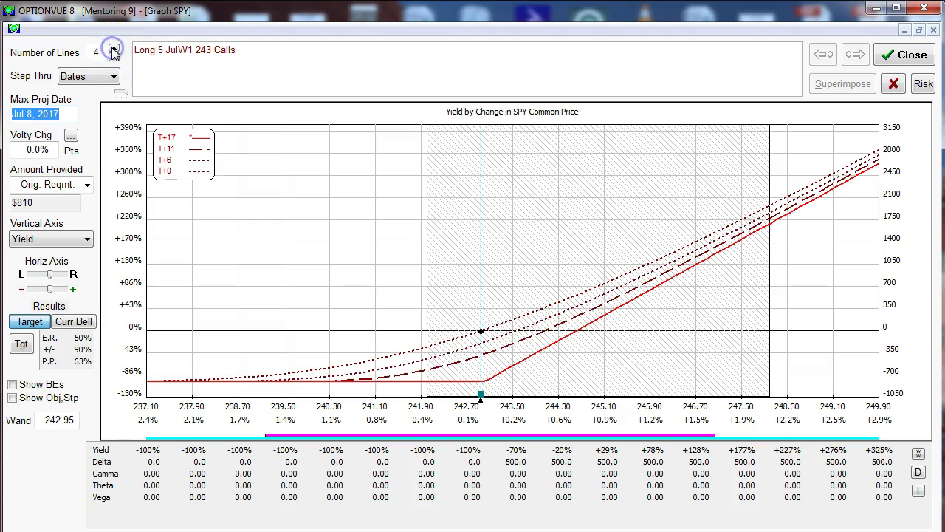
left_click(114, 48)
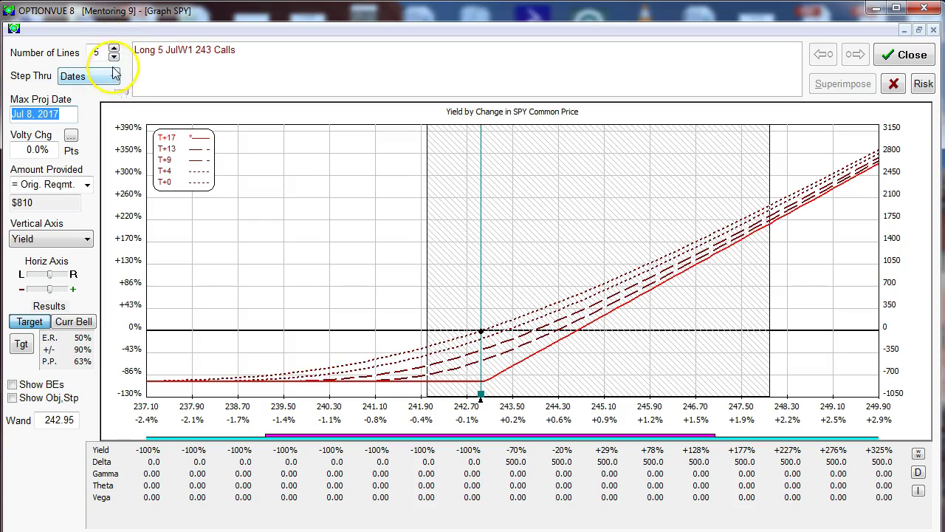
left_click(115, 58)
left_click(114, 58)
left_click(115, 58)
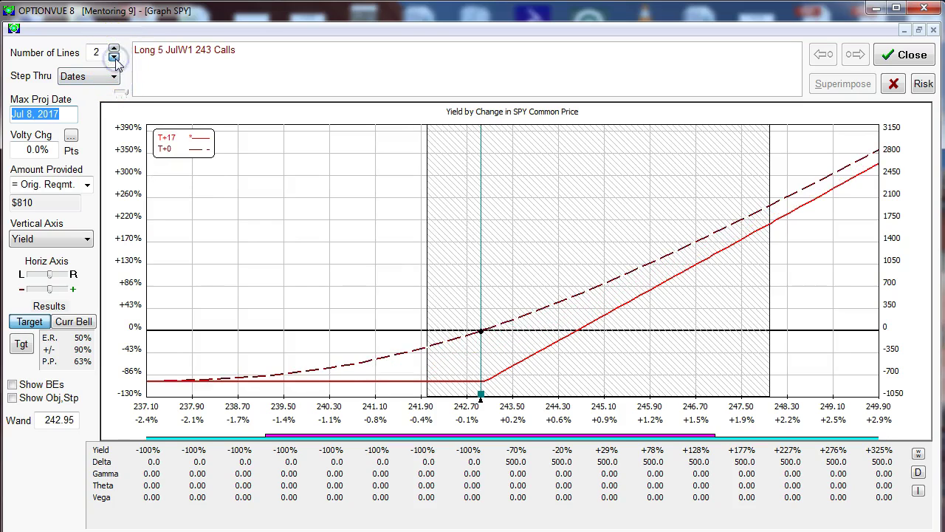
left_click(114, 58)
left_click(114, 48)
left_click(114, 49)
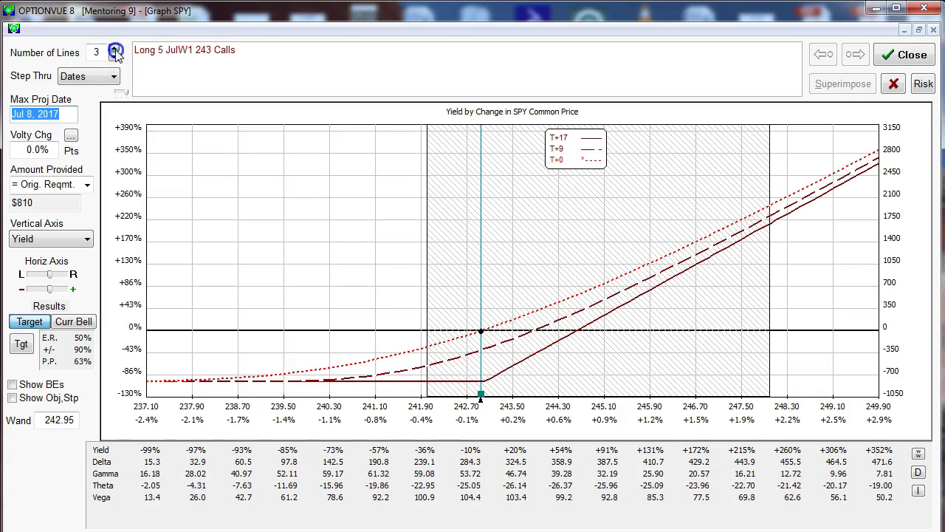
left_click(114, 49)
left_click(115, 58)
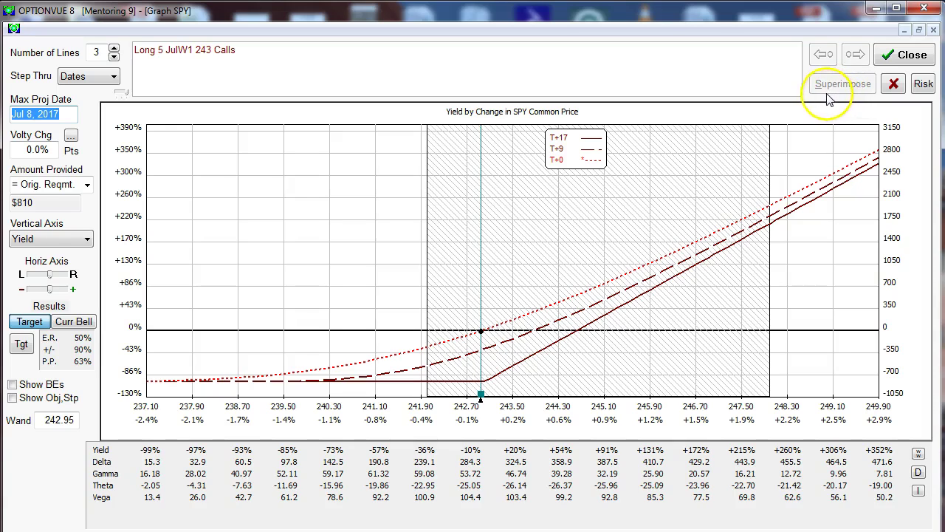
Back in the matrix, select the -7 245 C trade and +5 243 C position, then graph them.
left_click(905, 57)
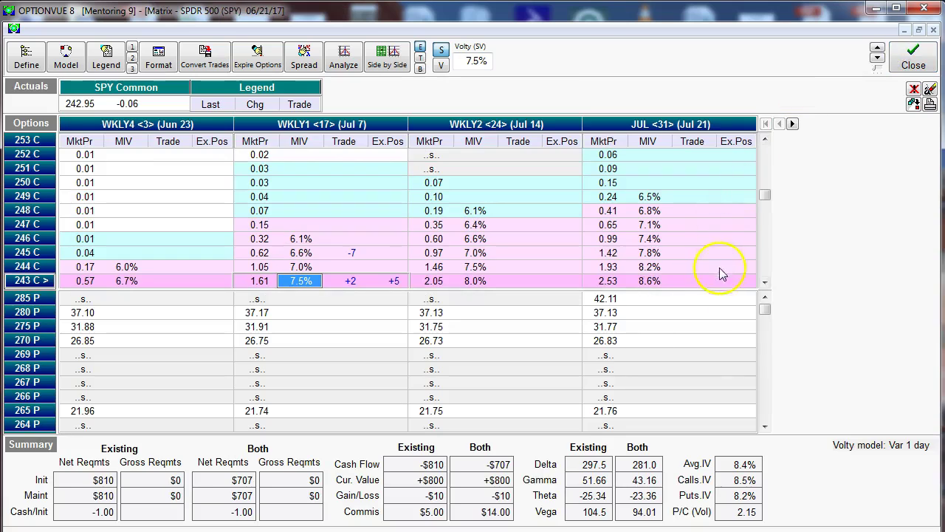
left_click_drag(767, 314, 765, 360)
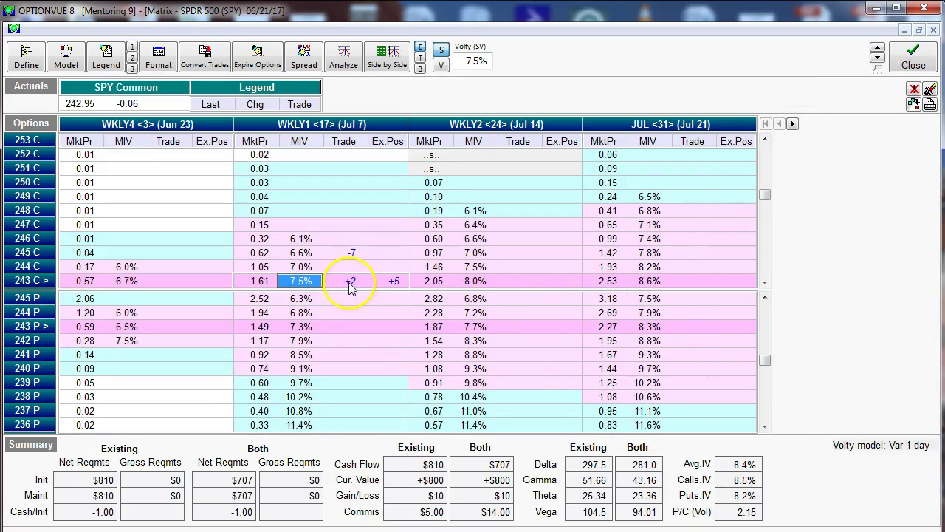
left_click(345, 253)
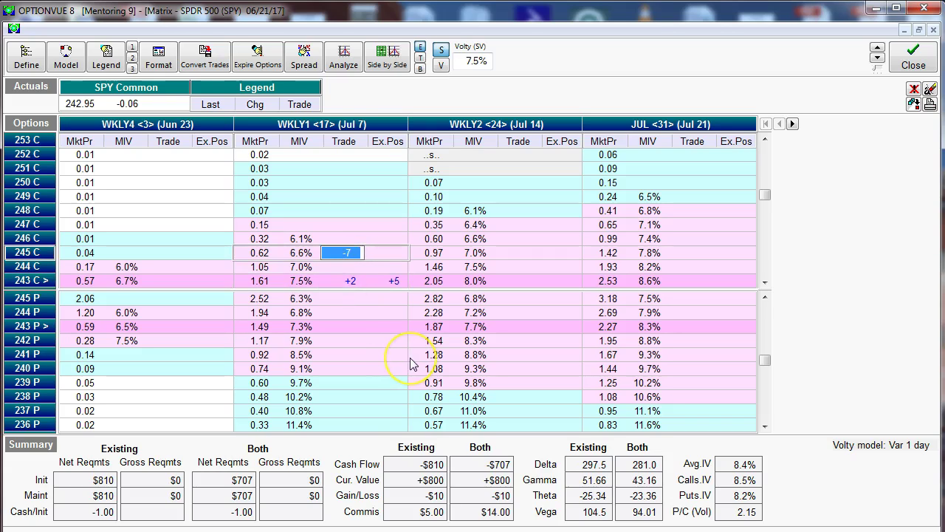
left_click(393, 281)
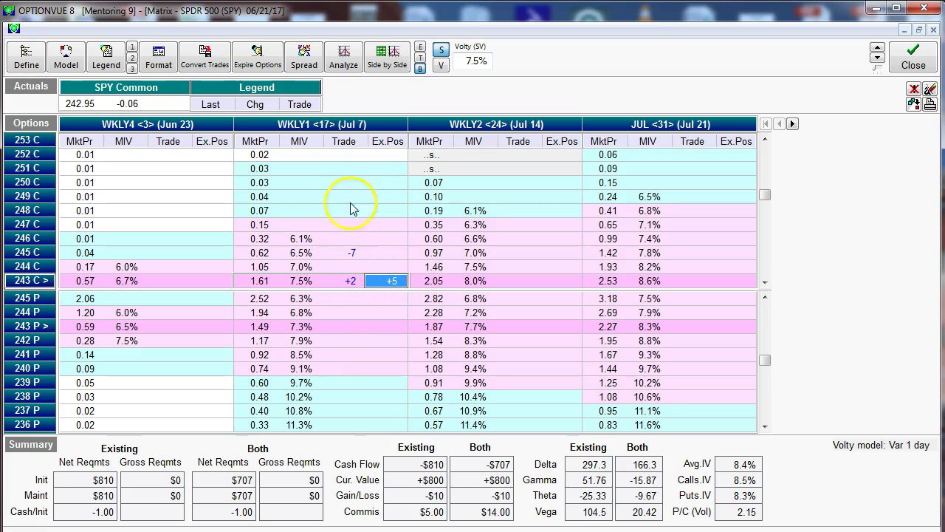
left_click(344, 57)
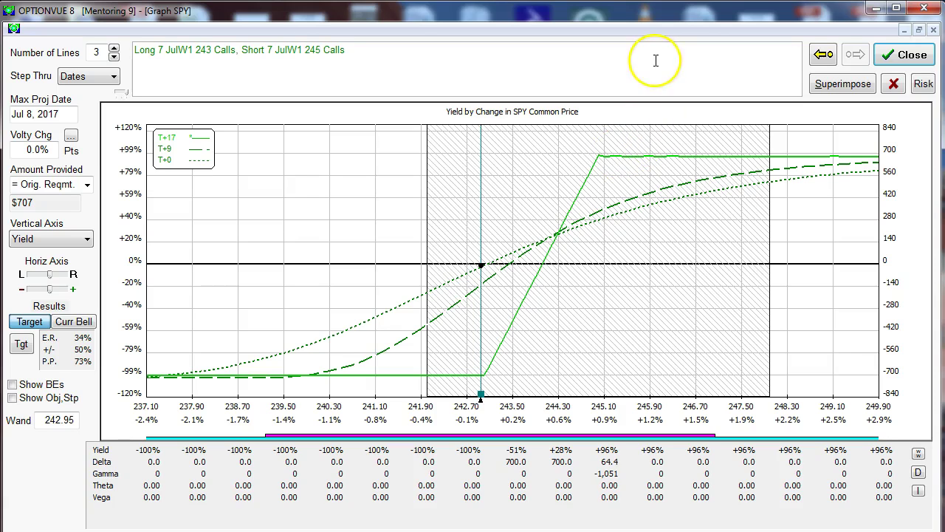
Overlay the long 5 JulW1 243 calls on the spread graph, reducing each to one T+17 line.
left_click(823, 57)
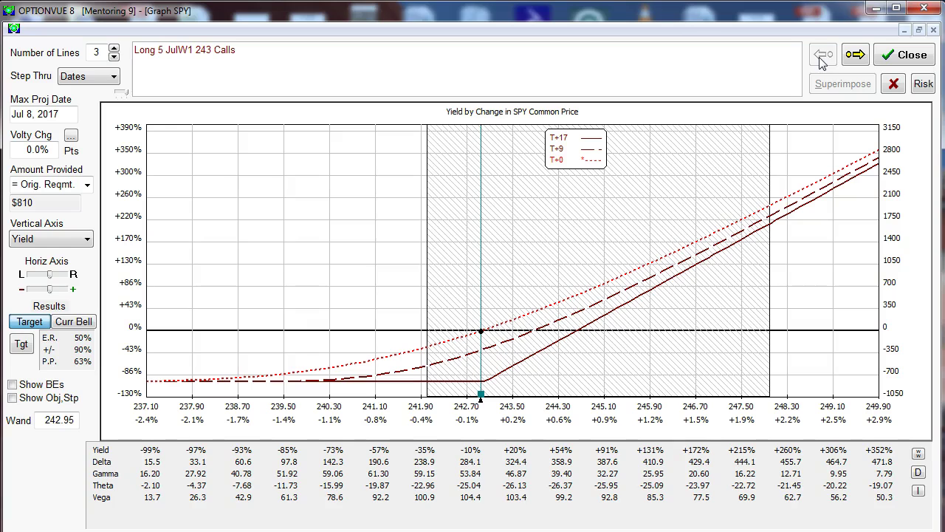
left_click(855, 56)
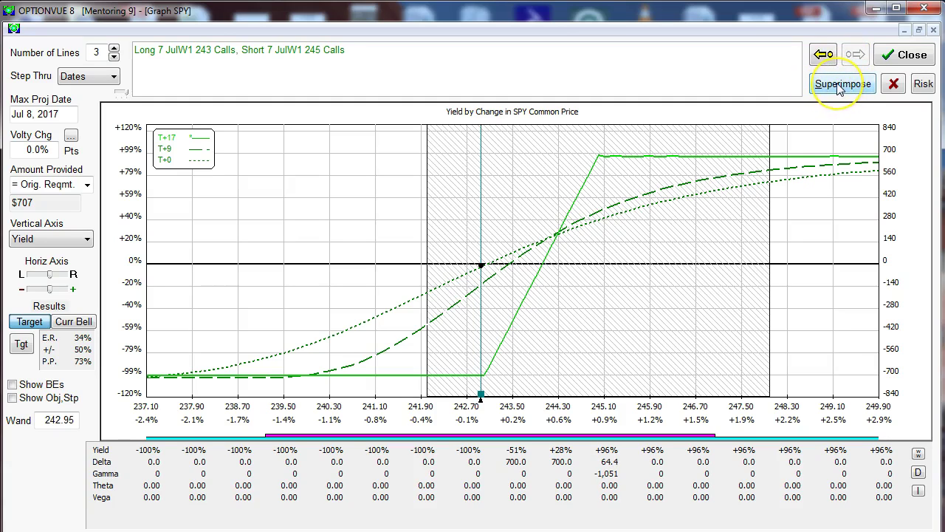
left_click(840, 86)
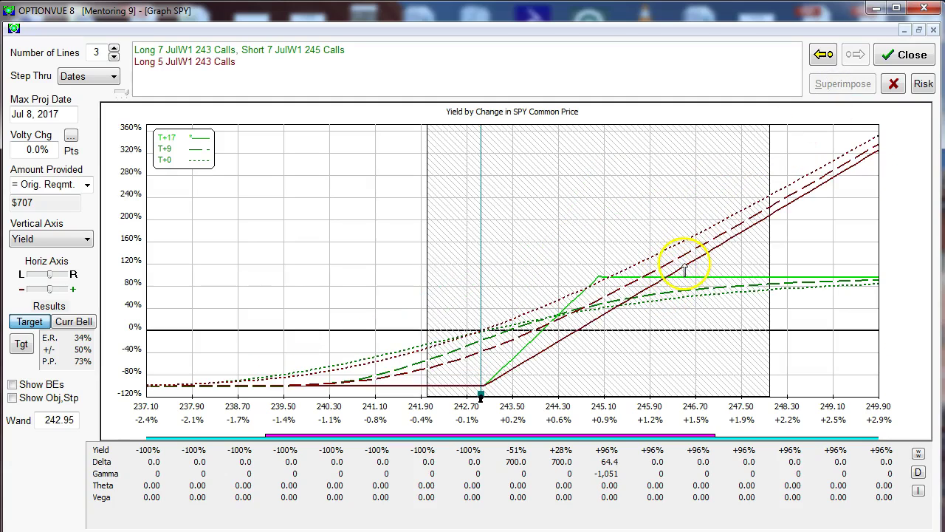
left_click(685, 263)
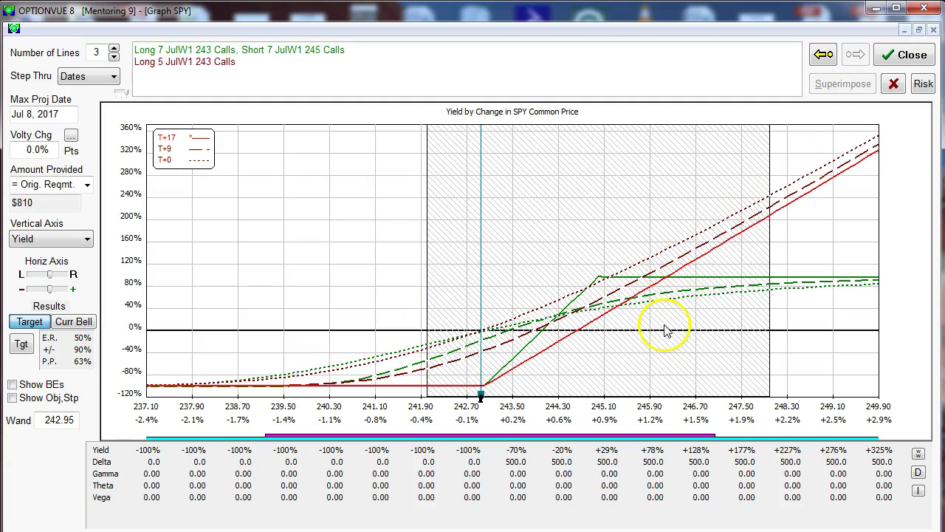
left_click(682, 280)
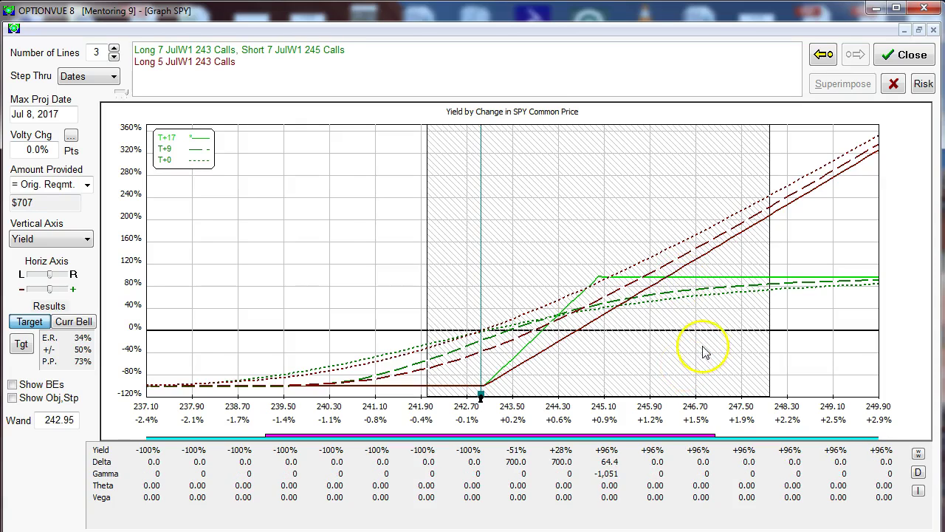
left_click(114, 56)
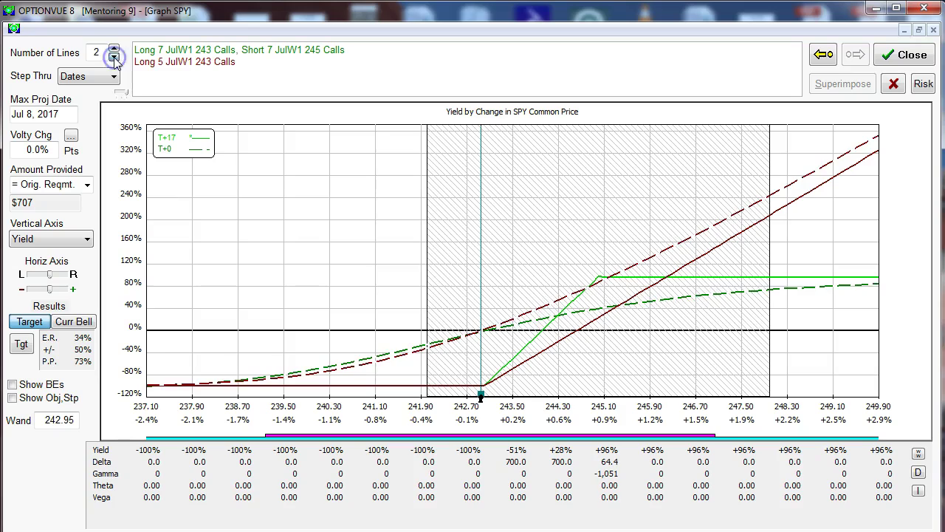
left_click(114, 57)
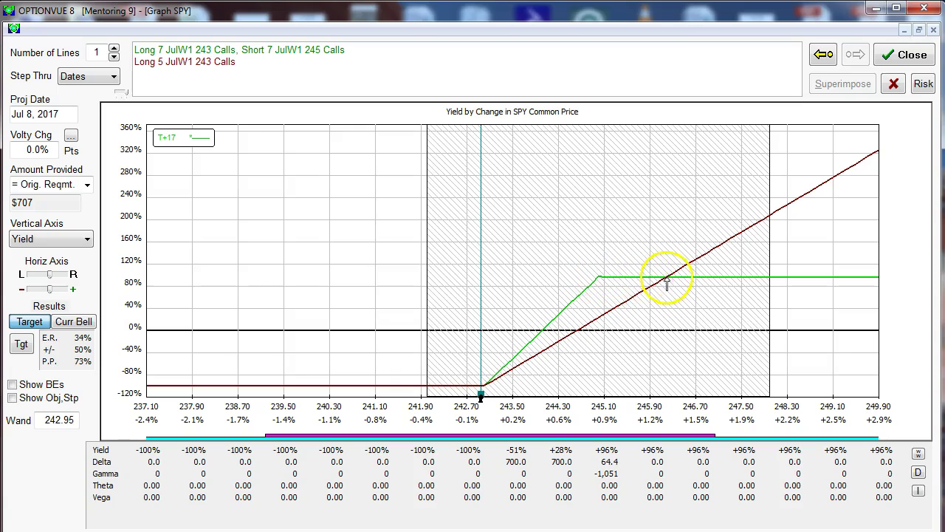
Probe both lines near SPY 246, then set the probe at 244.02 showing long-calls results.
left_click(724, 246)
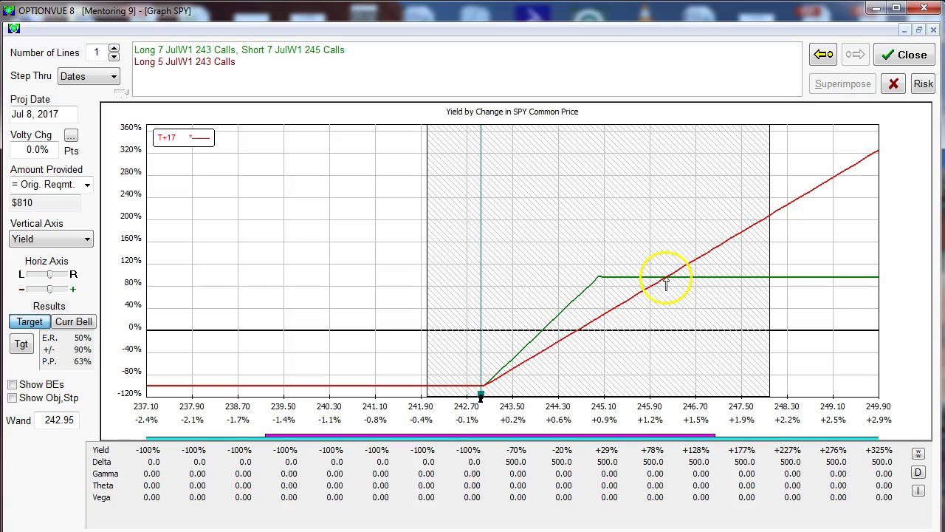
mouse_move(482, 394)
left_mouse_down()
mouse_move(666, 369)
mouse_move(667, 362)
mouse_move(667, 397)
mouse_move(668, 287)
left_mouse_up()
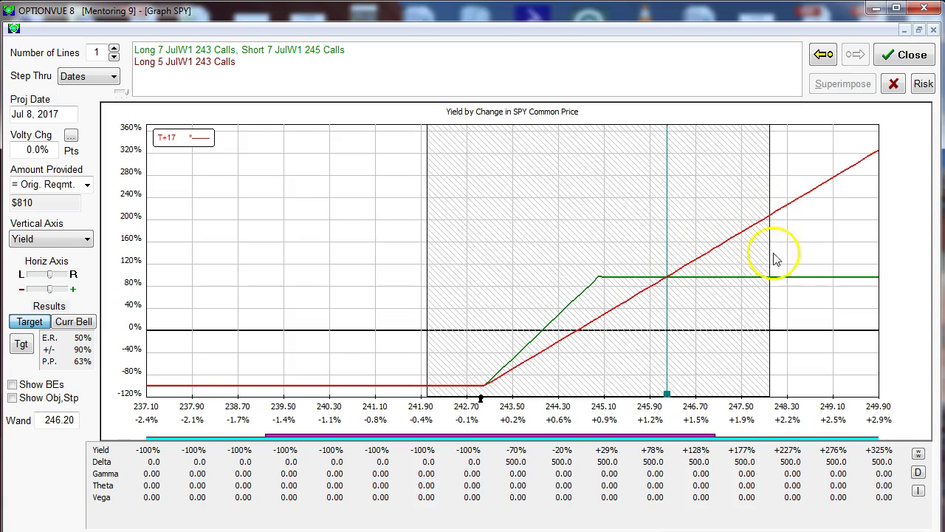
left_click(620, 281)
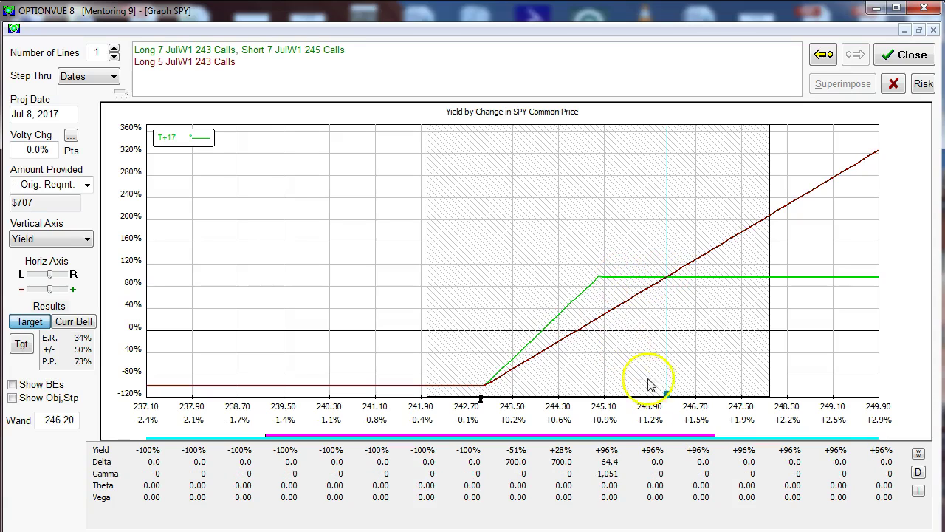
left_click_drag(667, 396, 542, 396)
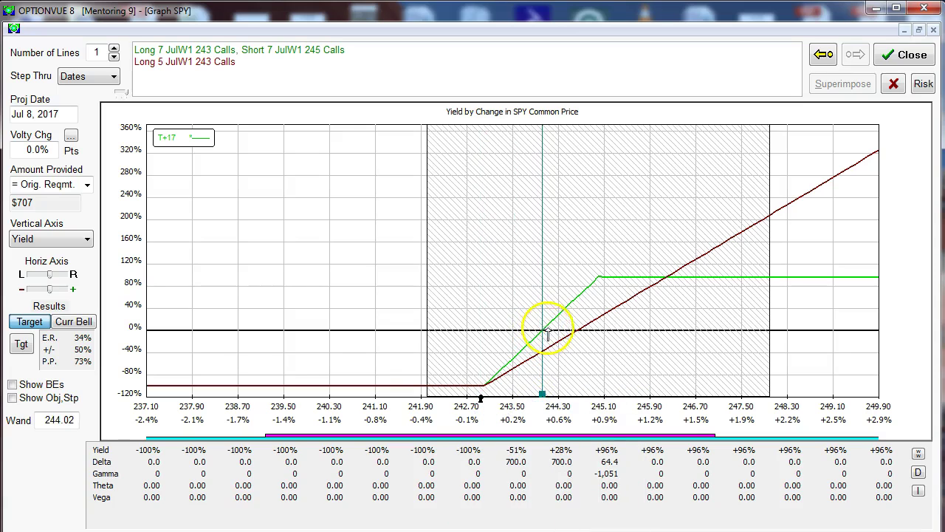
left_click(579, 331)
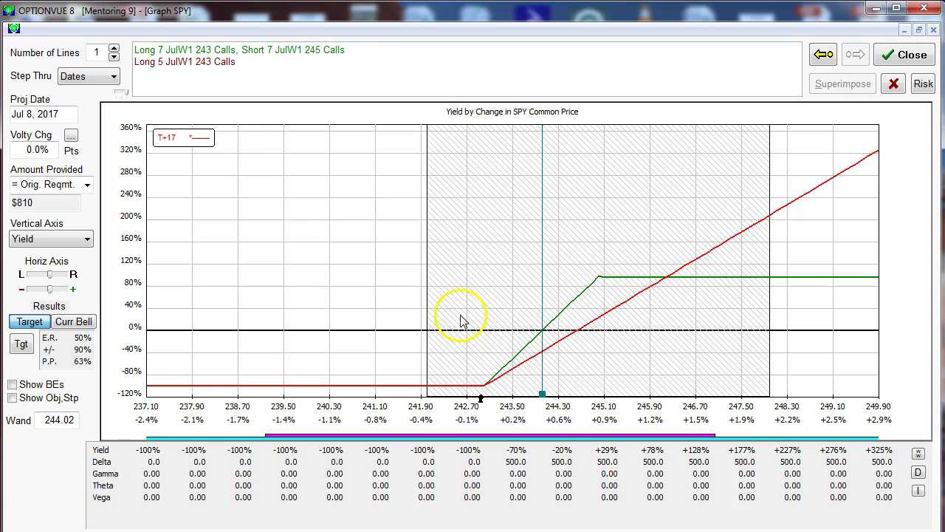
left_click(42, 116)
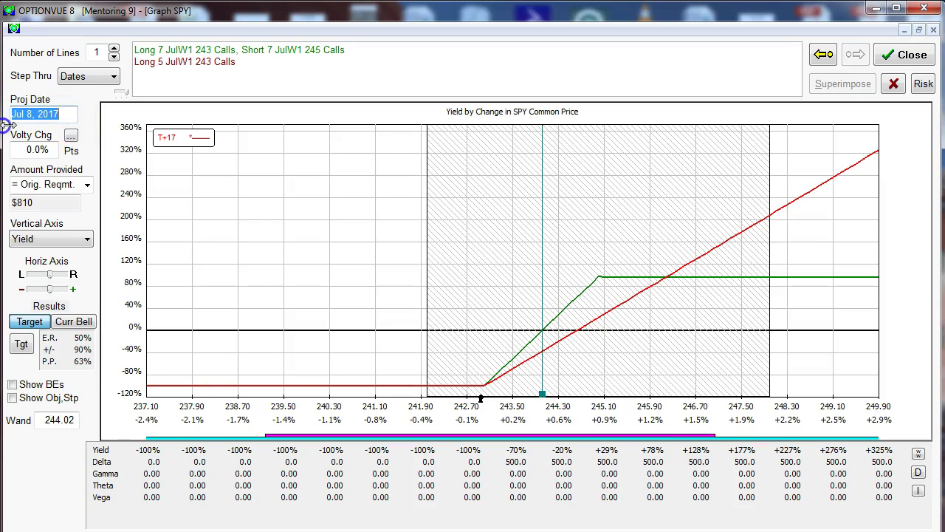
key("Down")
key("Down")
key("Down")
key("Down")
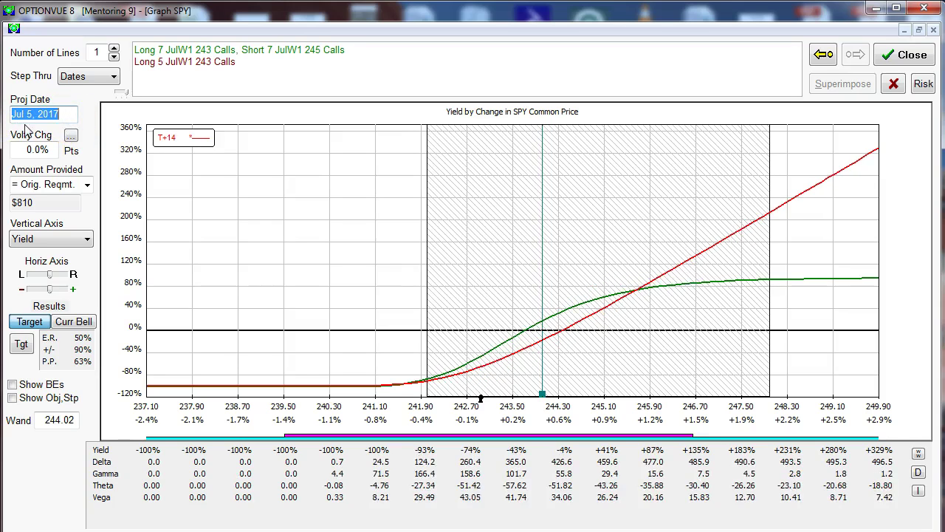
key("Down")
key("Down")
key("Down")
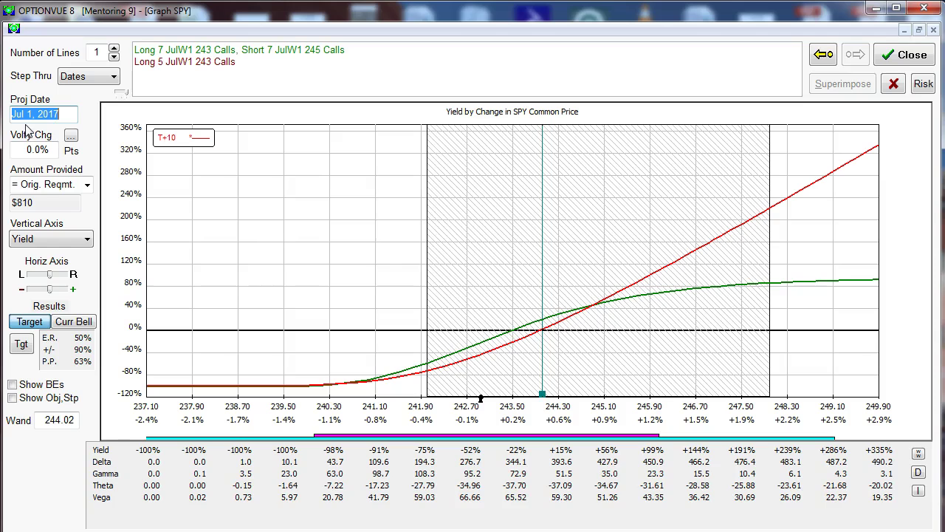
key("Up")
key("Up")
key("Up")
key("Up")
key("Up")
key("Up")
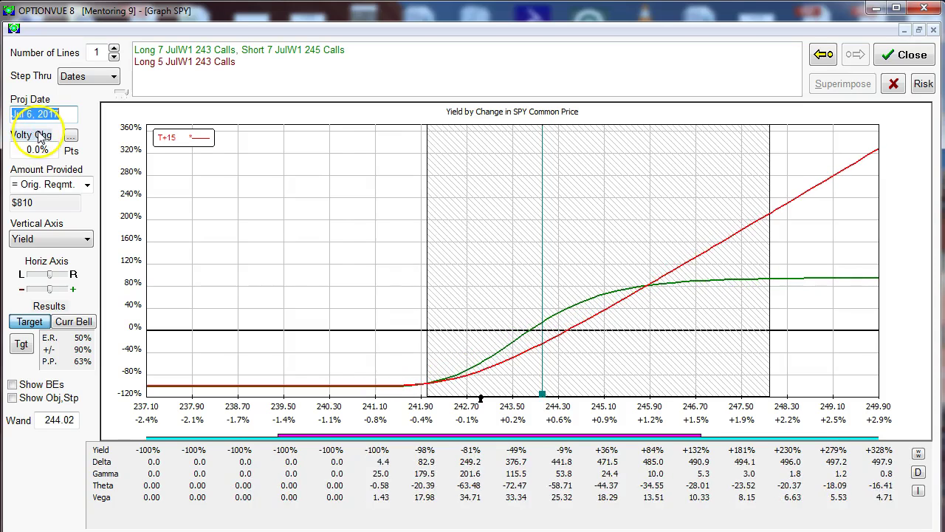
key("Up")
key("Down")
key("Down")
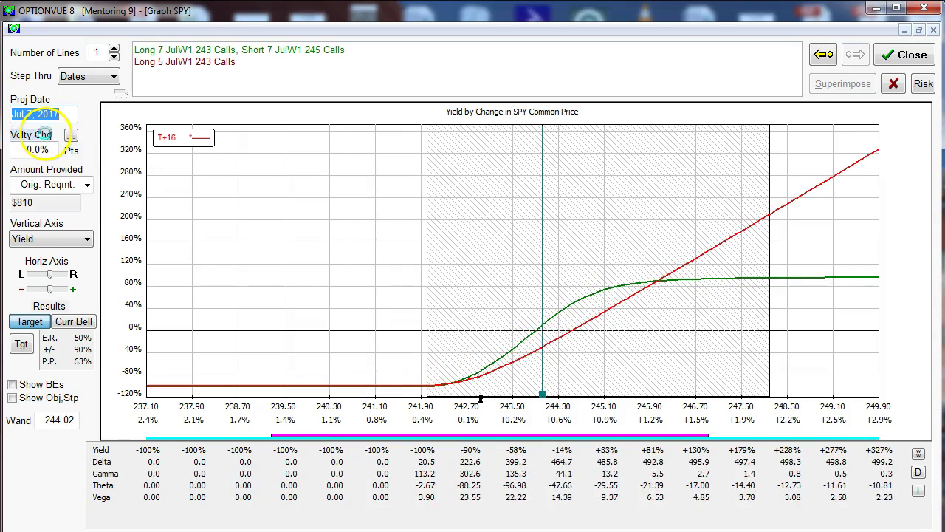
key("Up")
key("Up")
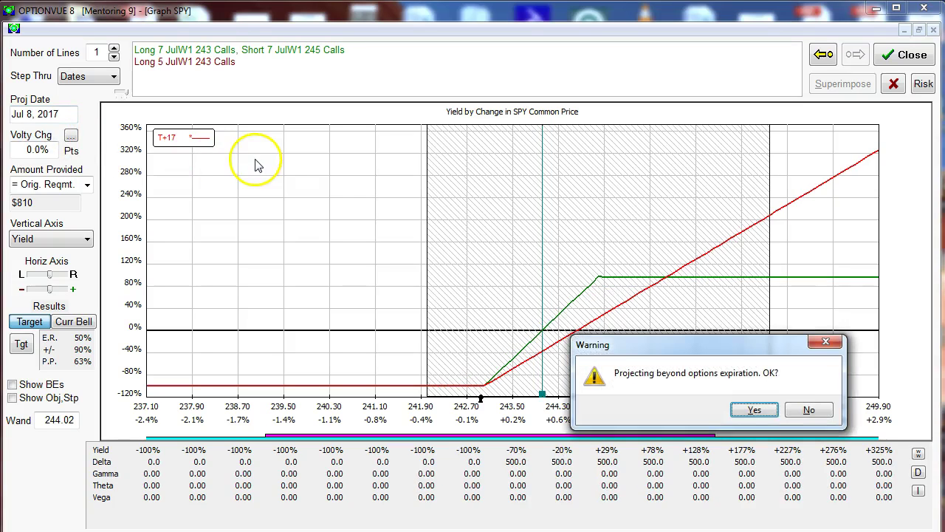
left_click(812, 409)
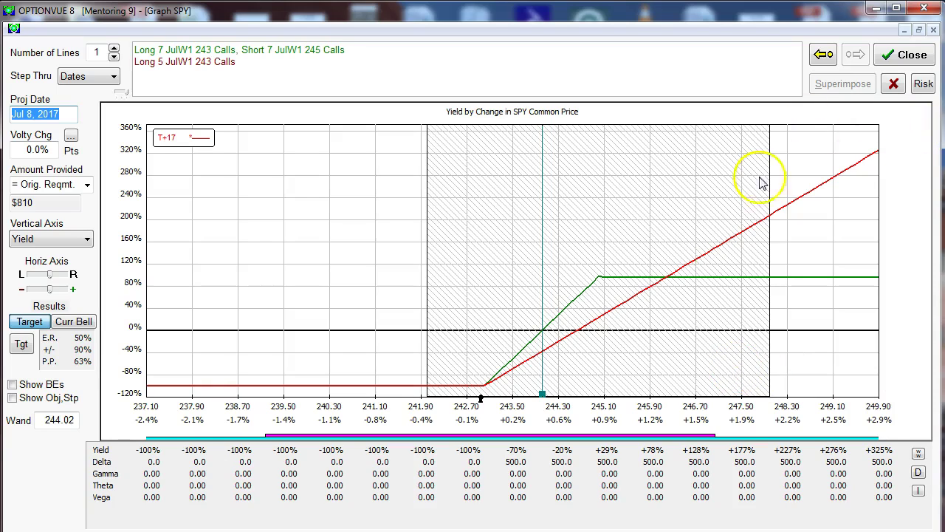
Remove the overlay and show the long 5 calls graph alone with T+17, T+9, T+0 curves.
left_click(893, 84)
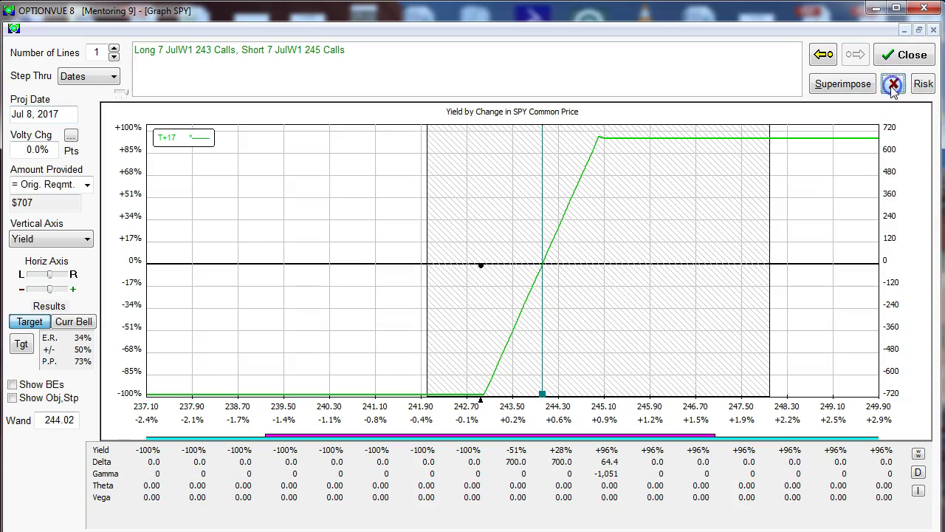
left_click(824, 54)
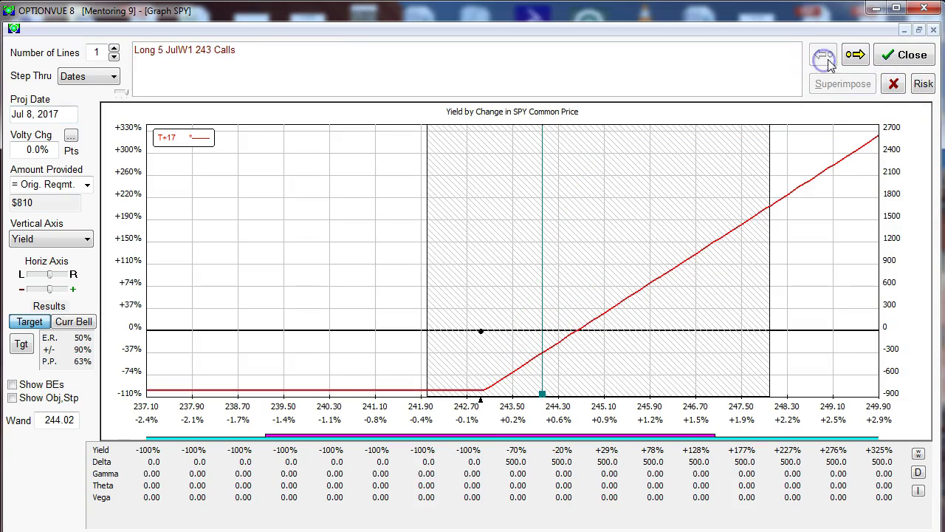
left_click(855, 55)
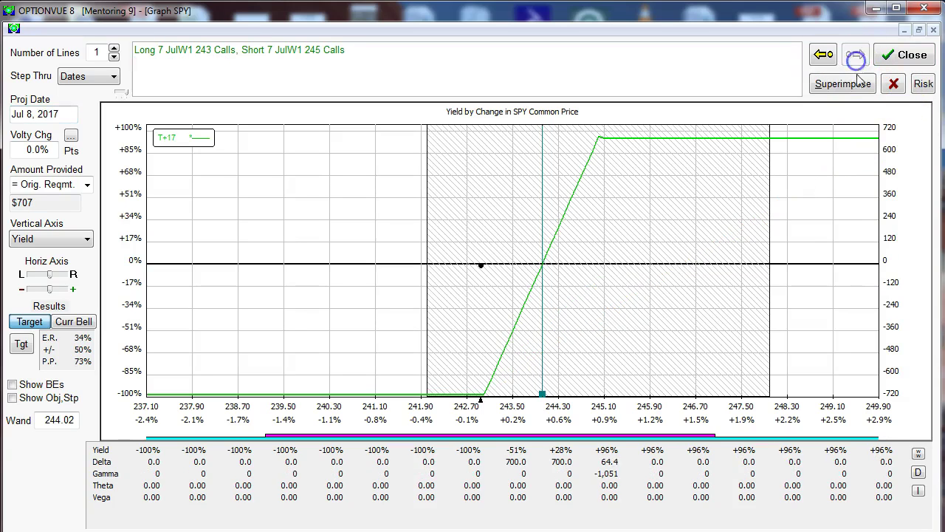
left_click(824, 54)
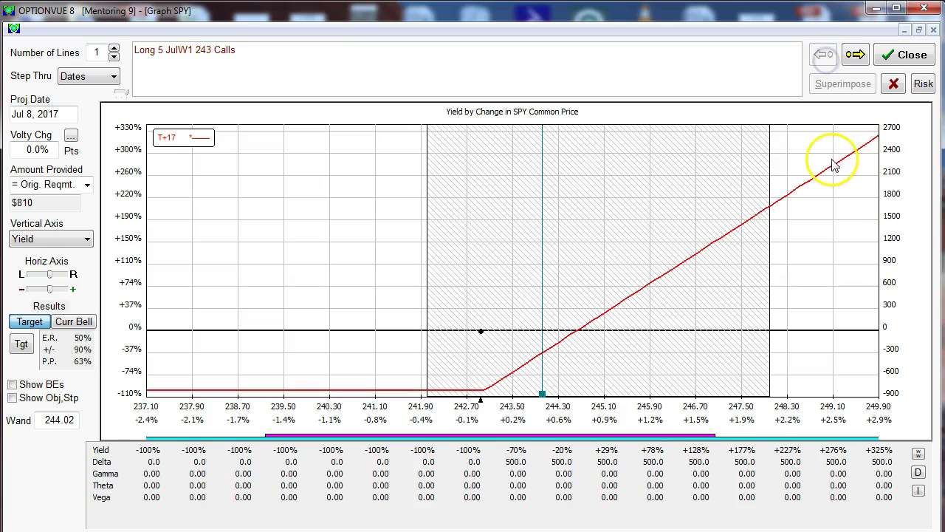
left_click(113, 48)
left_click(113, 48)
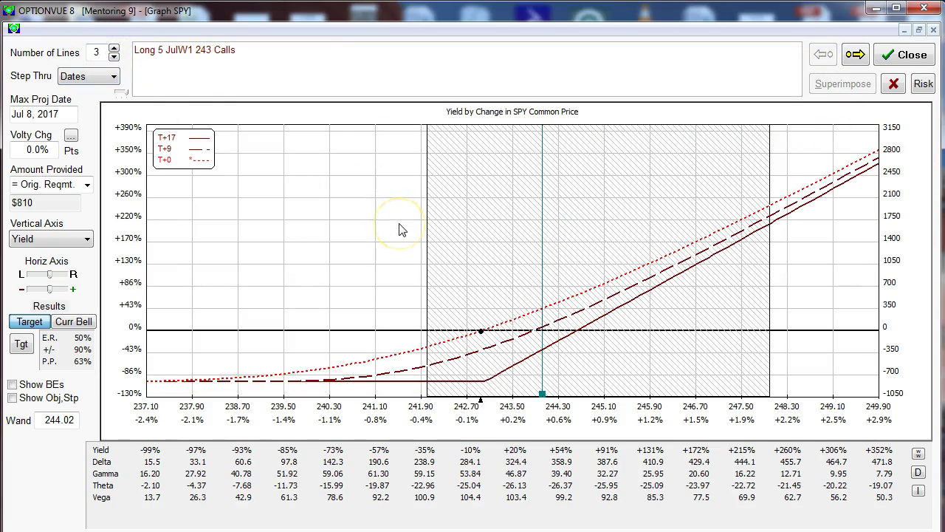